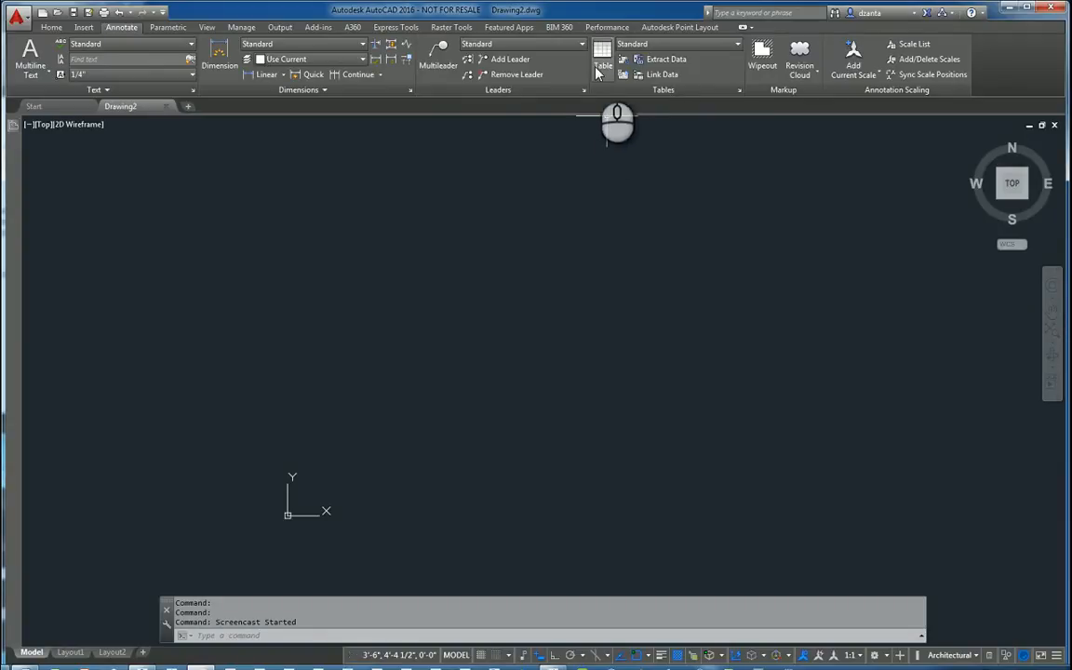
Step: Open the Standard table style for modification and review its table direction and cell style options
click(680, 45)
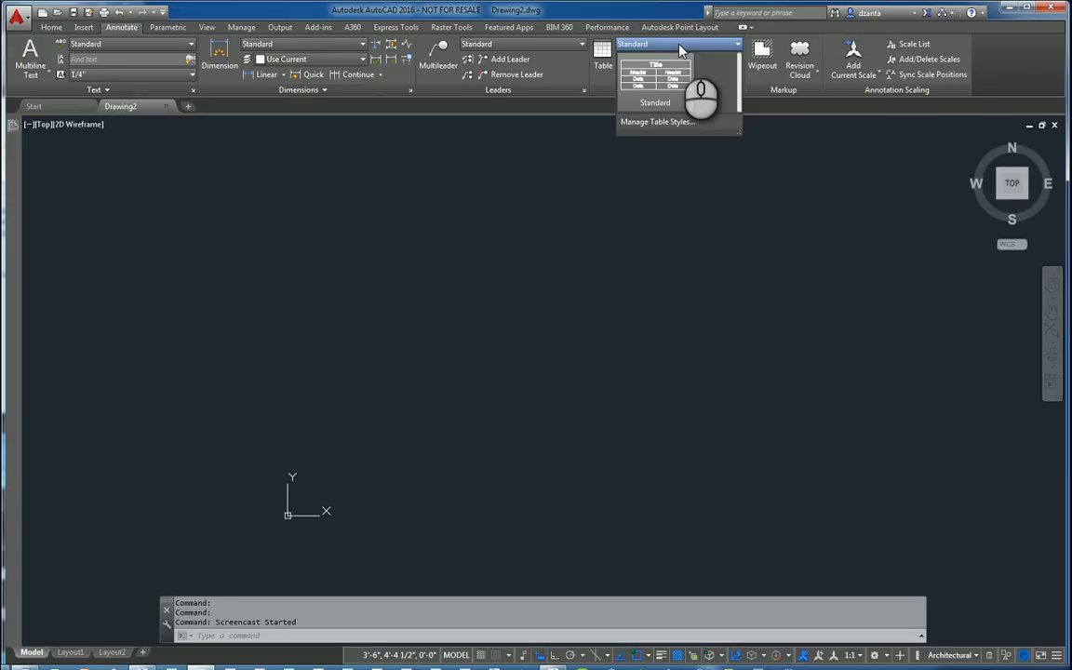
click(679, 48)
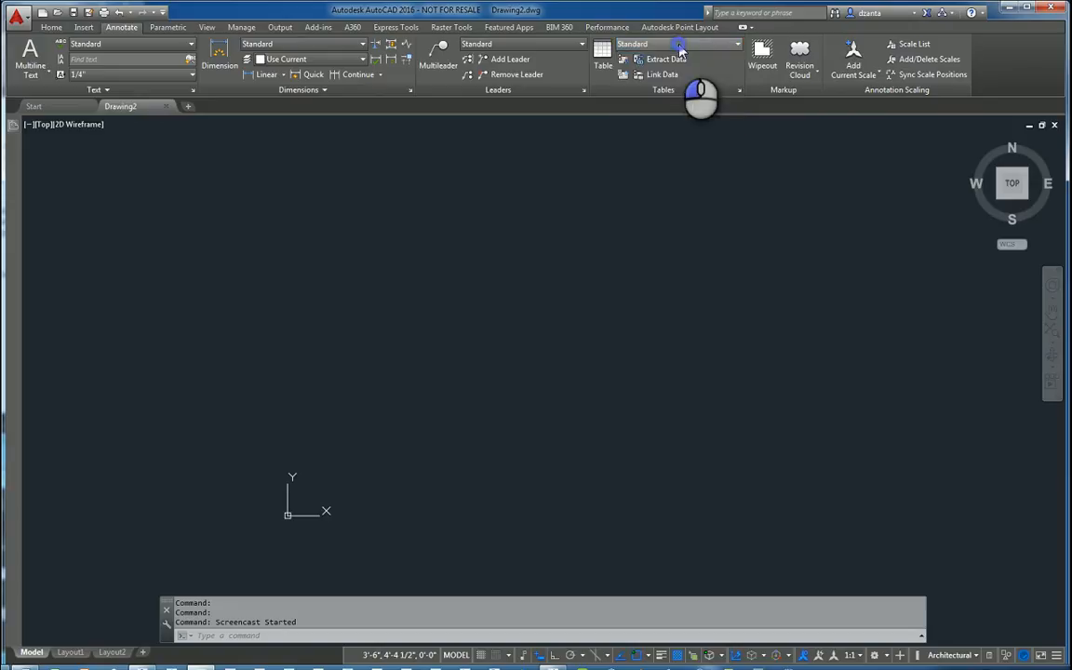
click(740, 93)
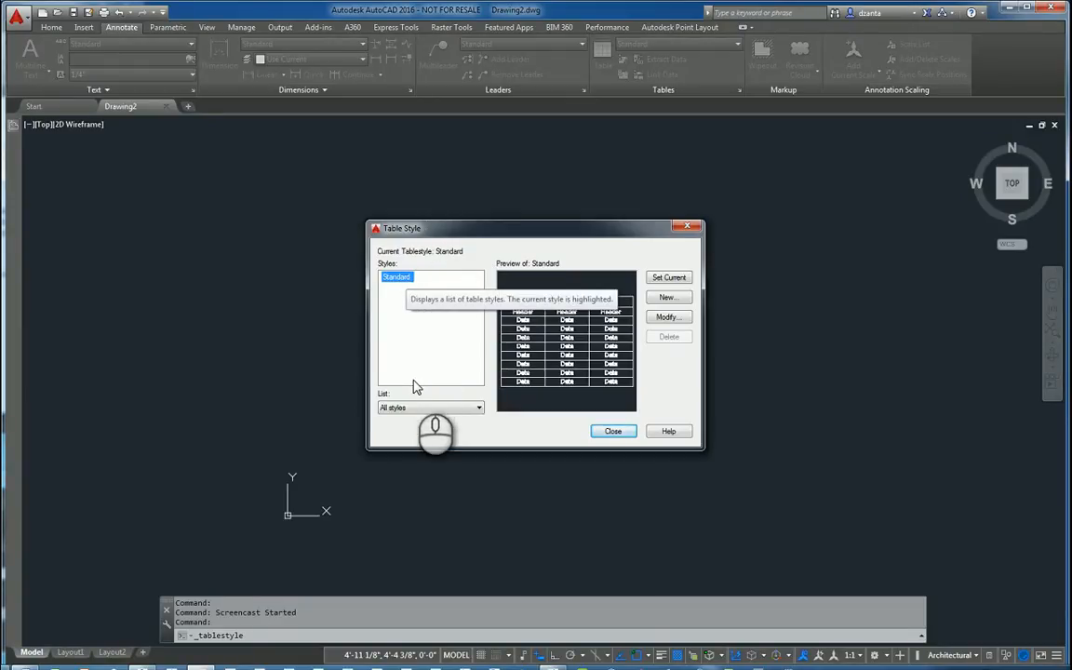
click(675, 319)
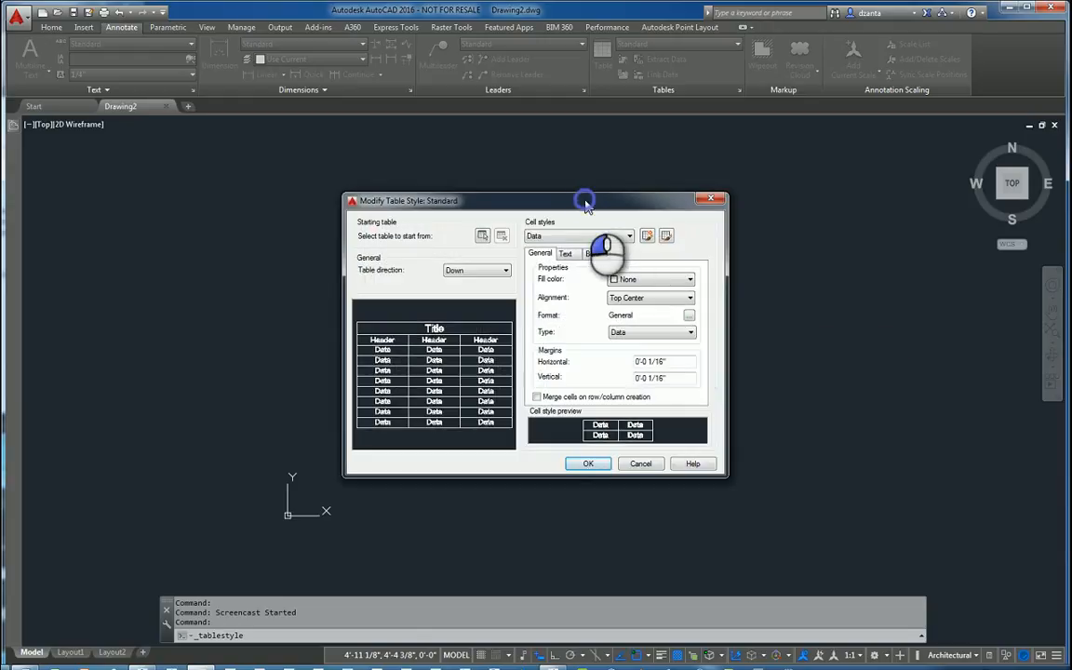
drag(585, 203, 477, 170)
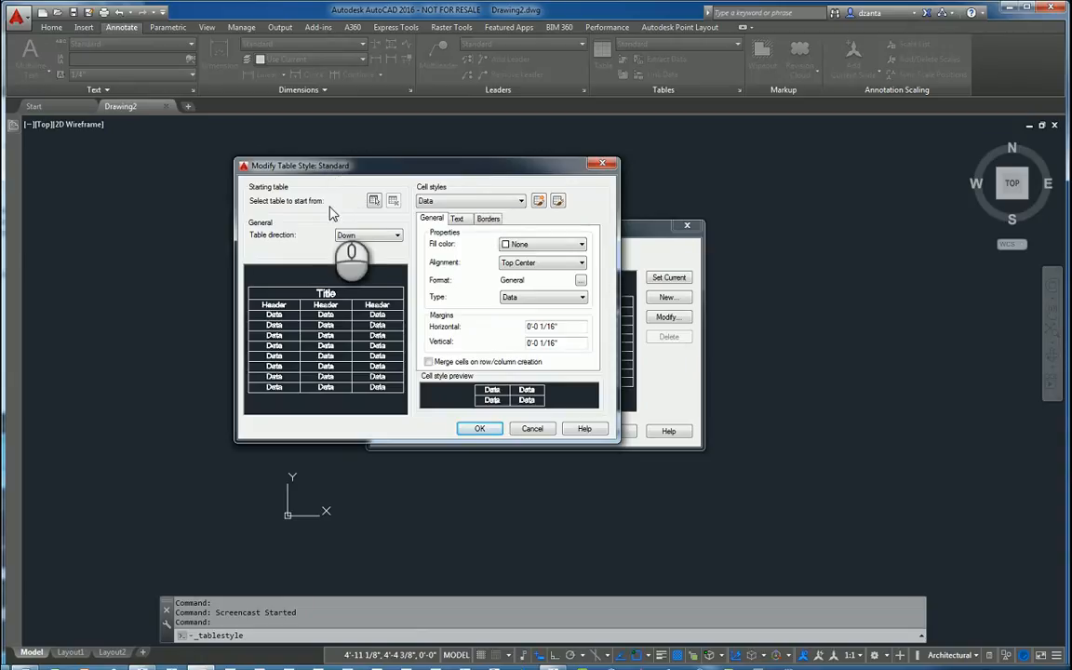
click(349, 237)
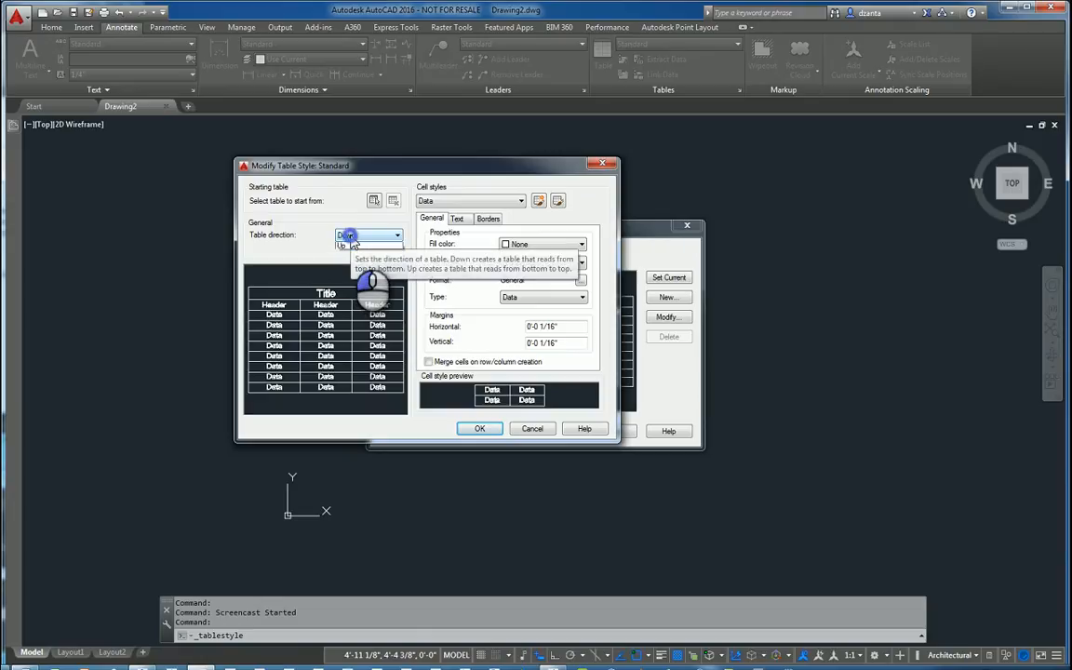
click(350, 236)
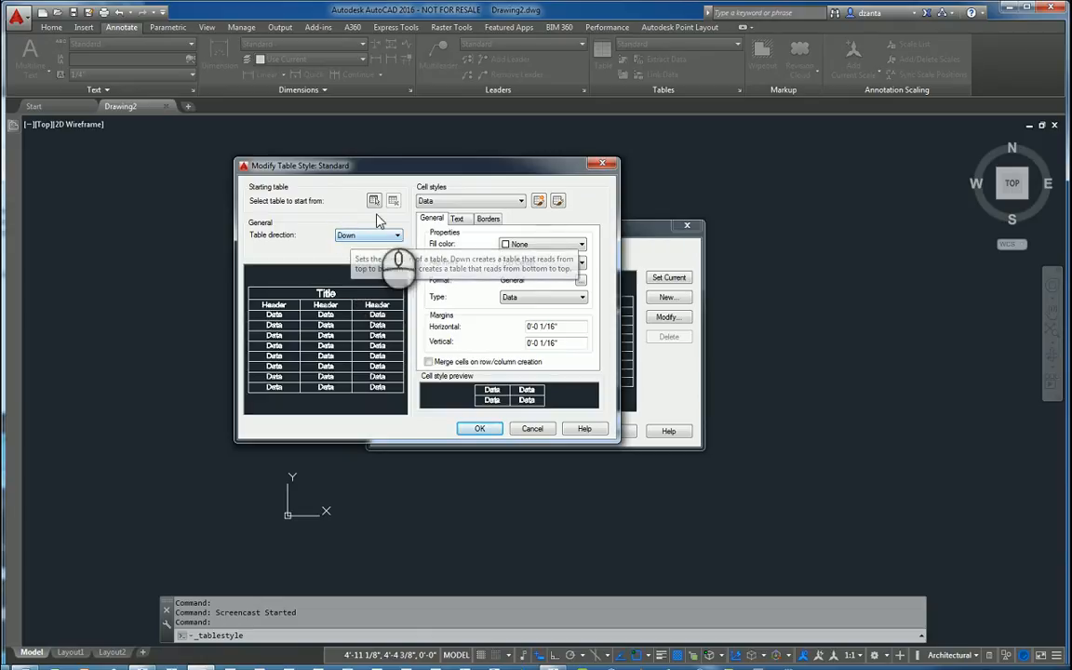
click(471, 203)
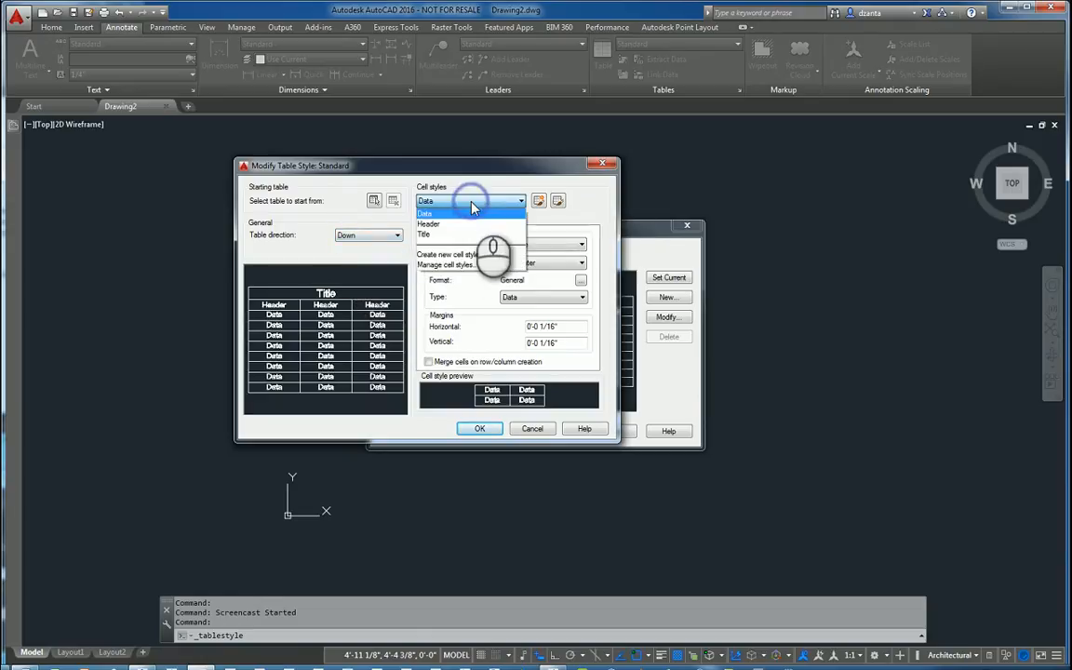
click(474, 208)
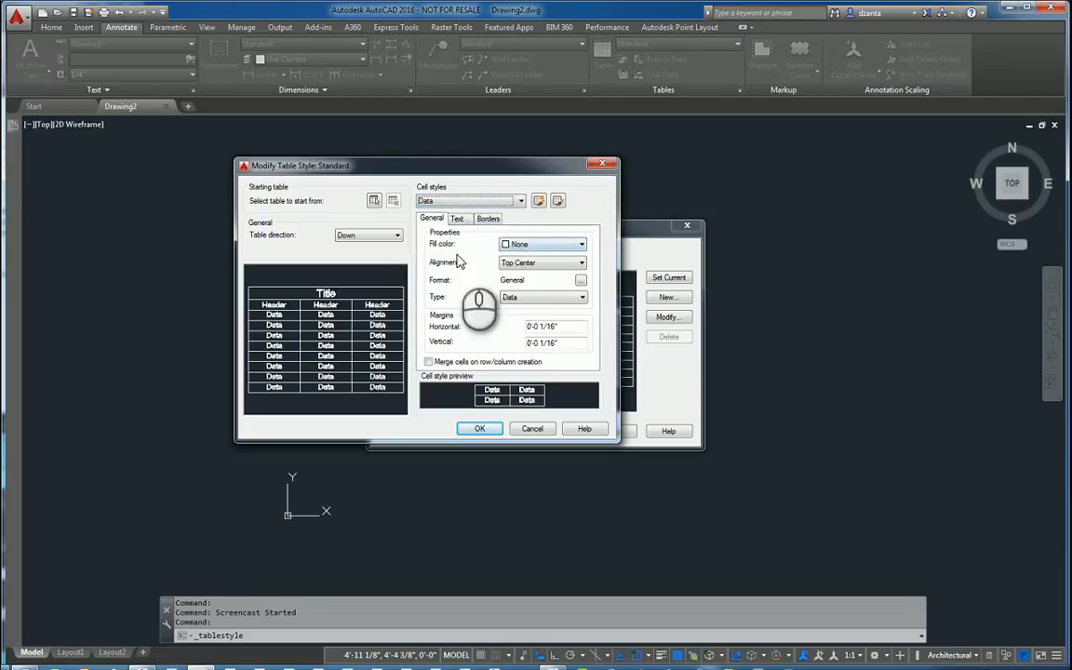
Step: Give the Header cell style a yellow fill and red text
click(463, 201)
click(456, 226)
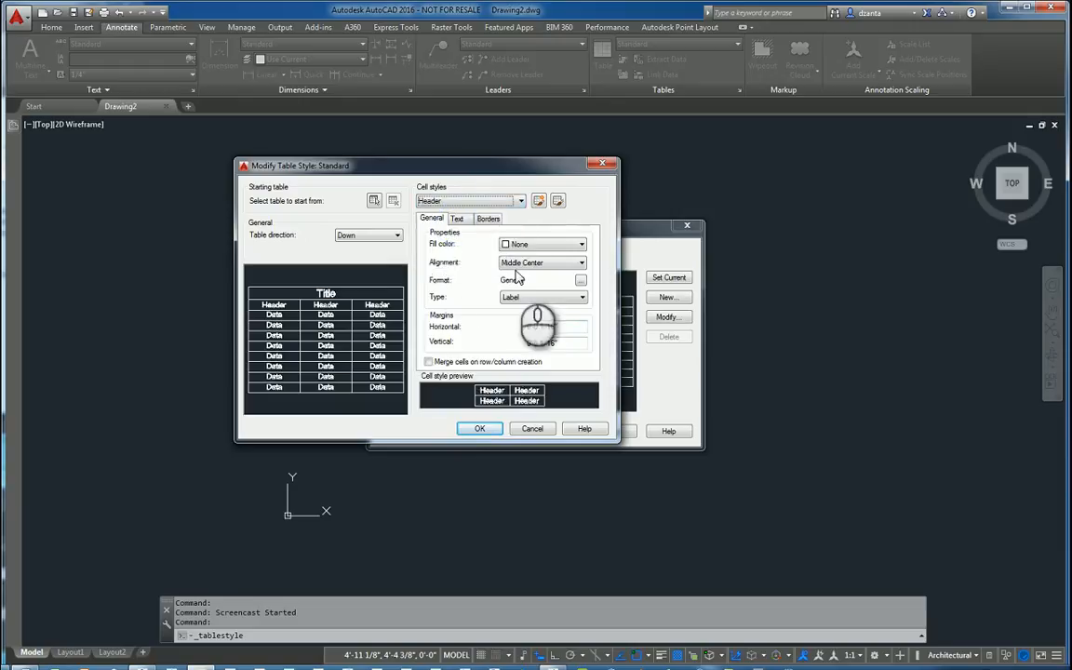
click(526, 244)
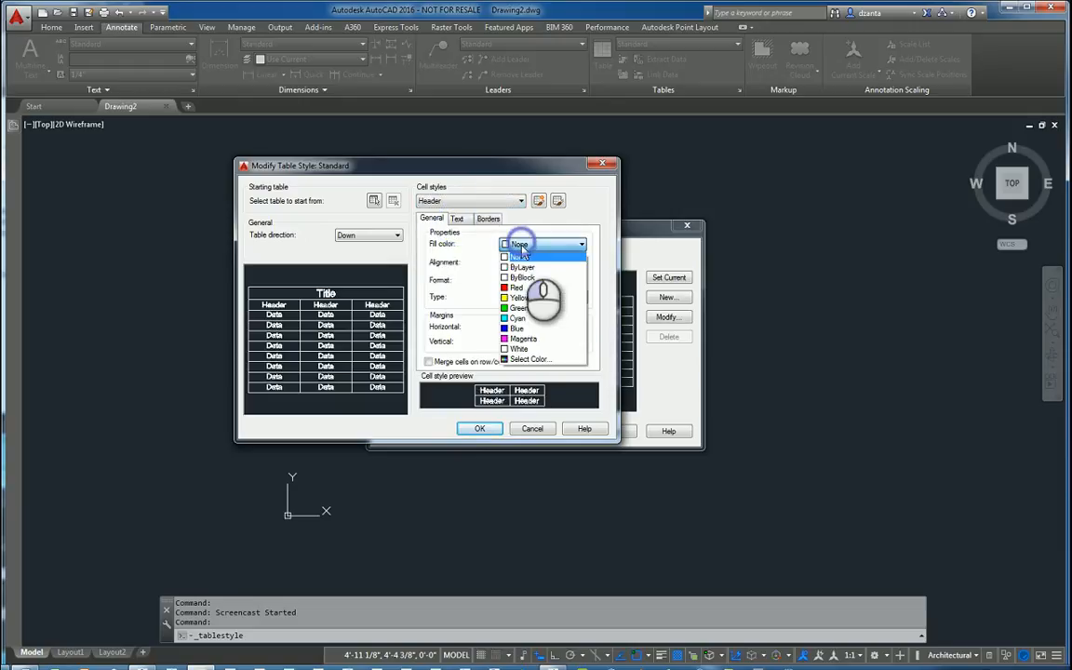
click(526, 299)
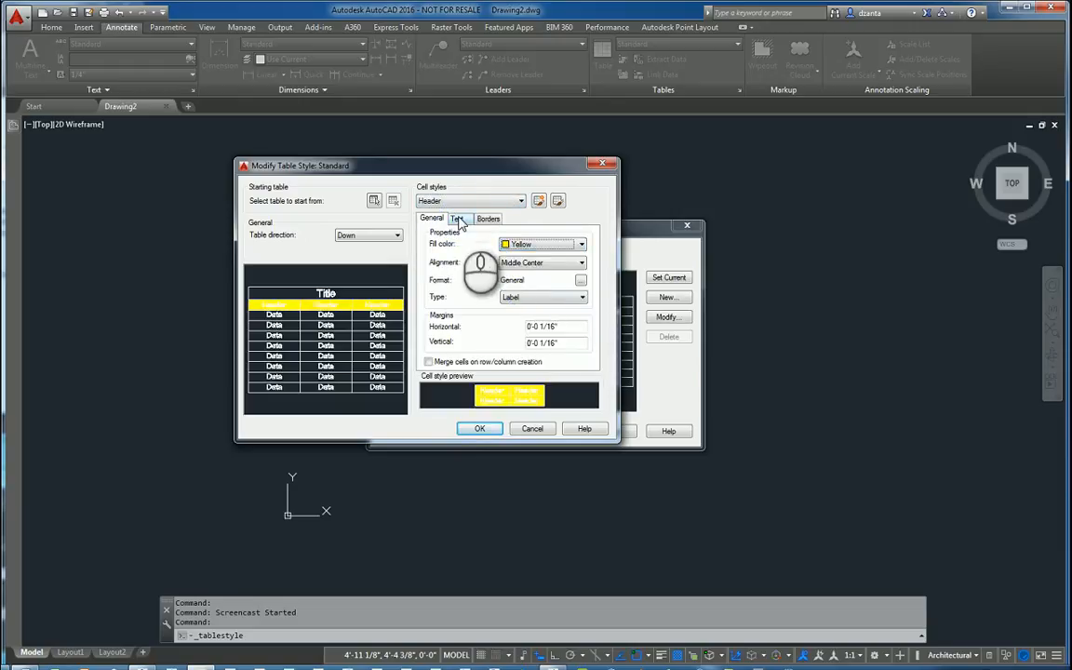
click(457, 218)
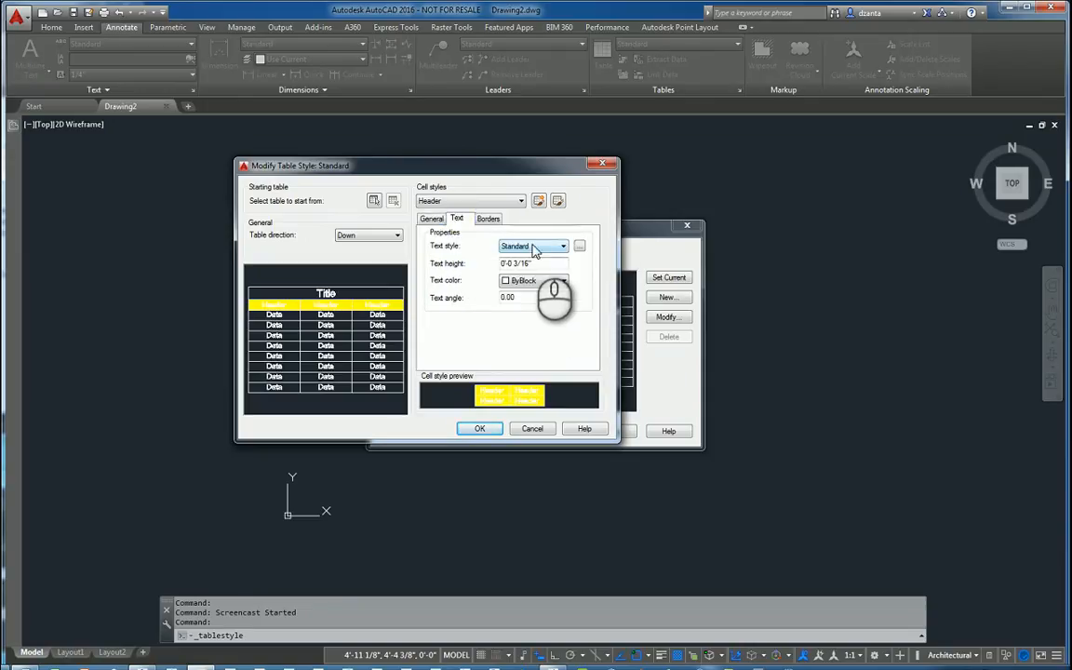
click(532, 247)
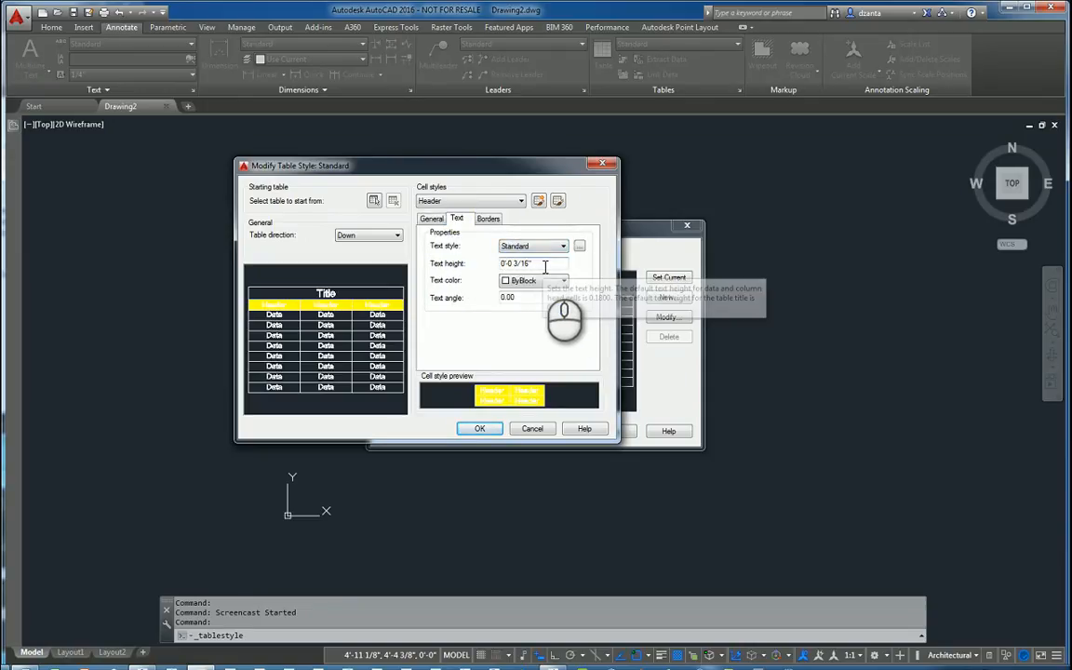
click(534, 281)
click(516, 308)
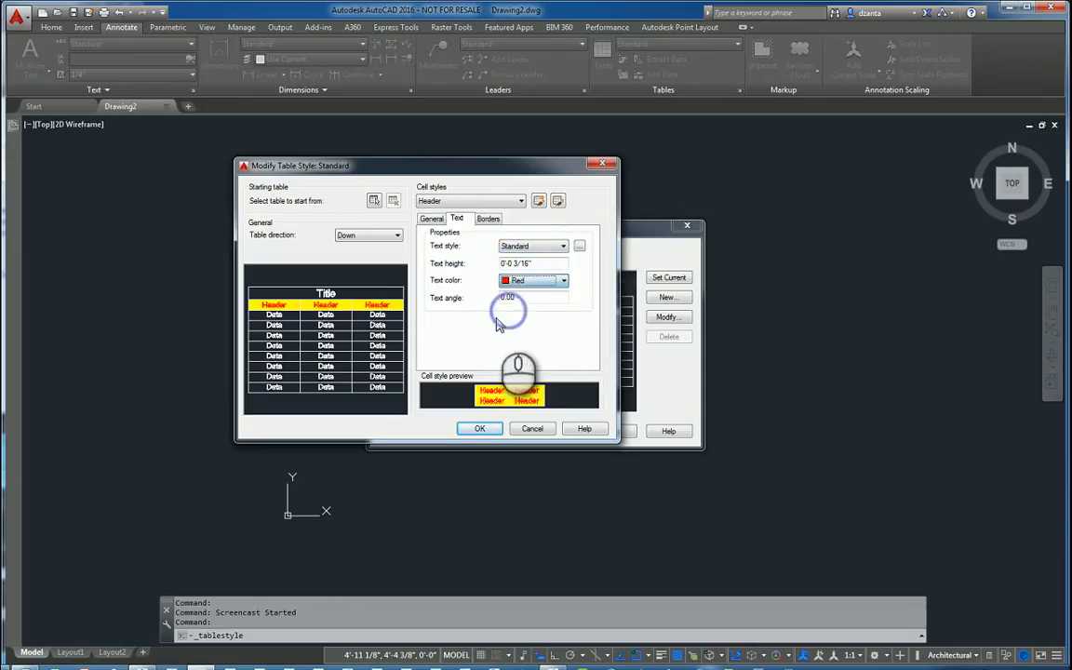
Step: Set the Title cell style's text color to cyan and apply the ByBlock border properties to all its borders
click(435, 201)
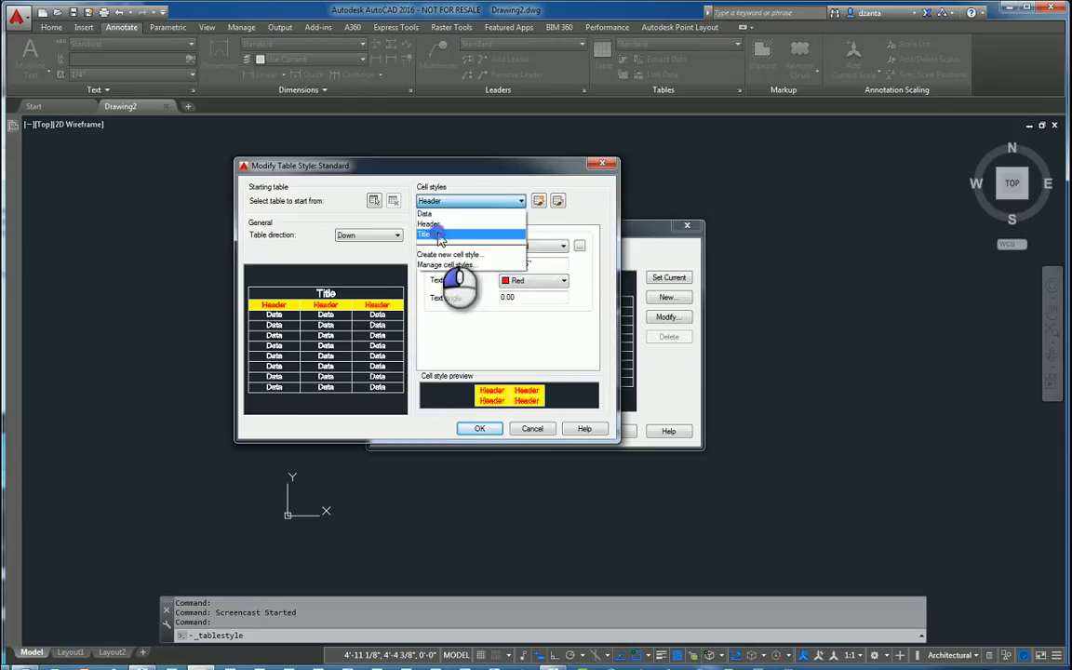
click(445, 233)
click(526, 281)
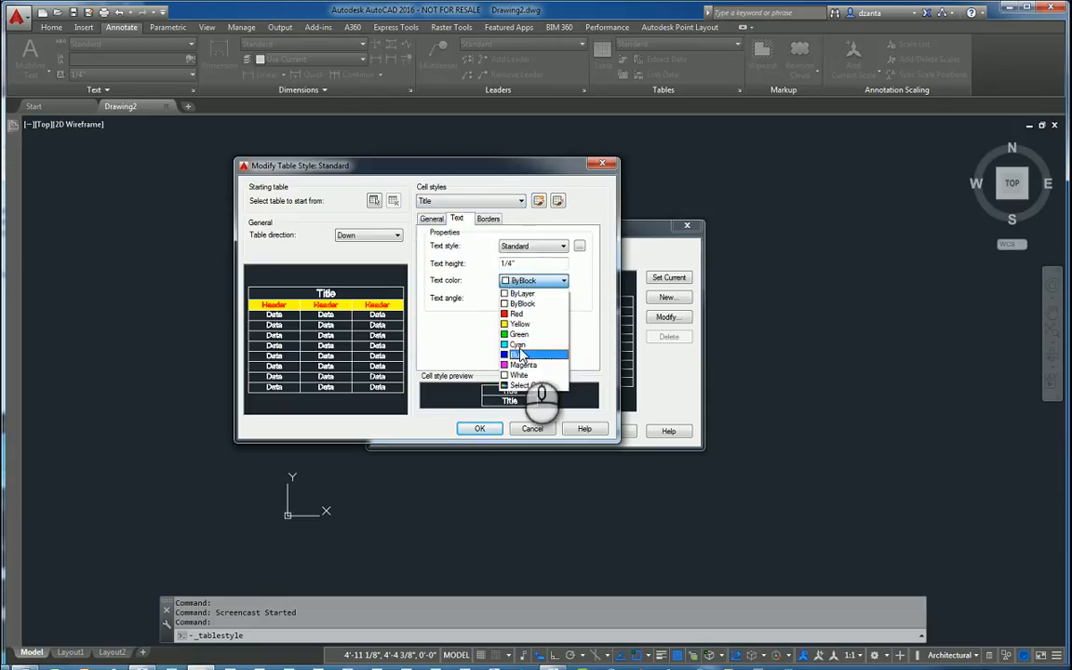
click(517, 345)
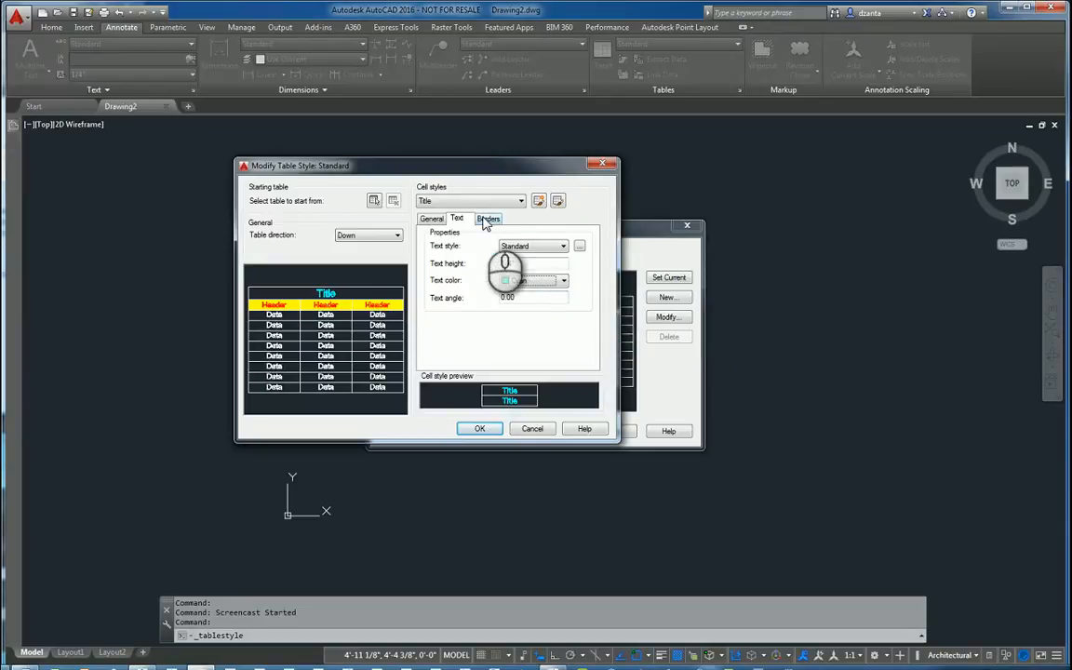
click(487, 219)
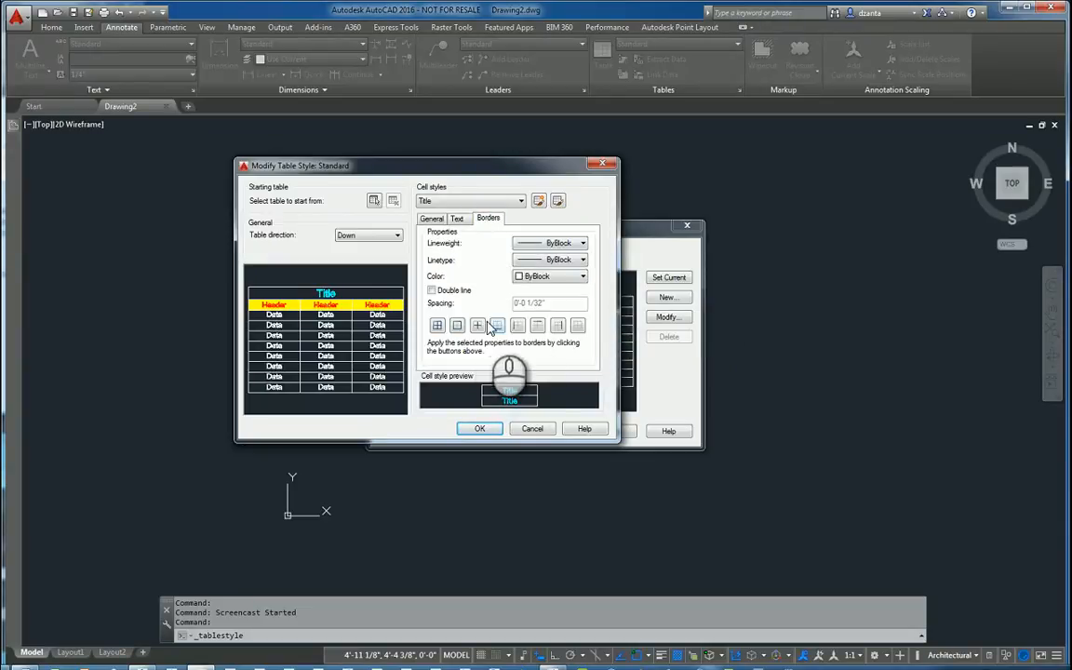
click(437, 325)
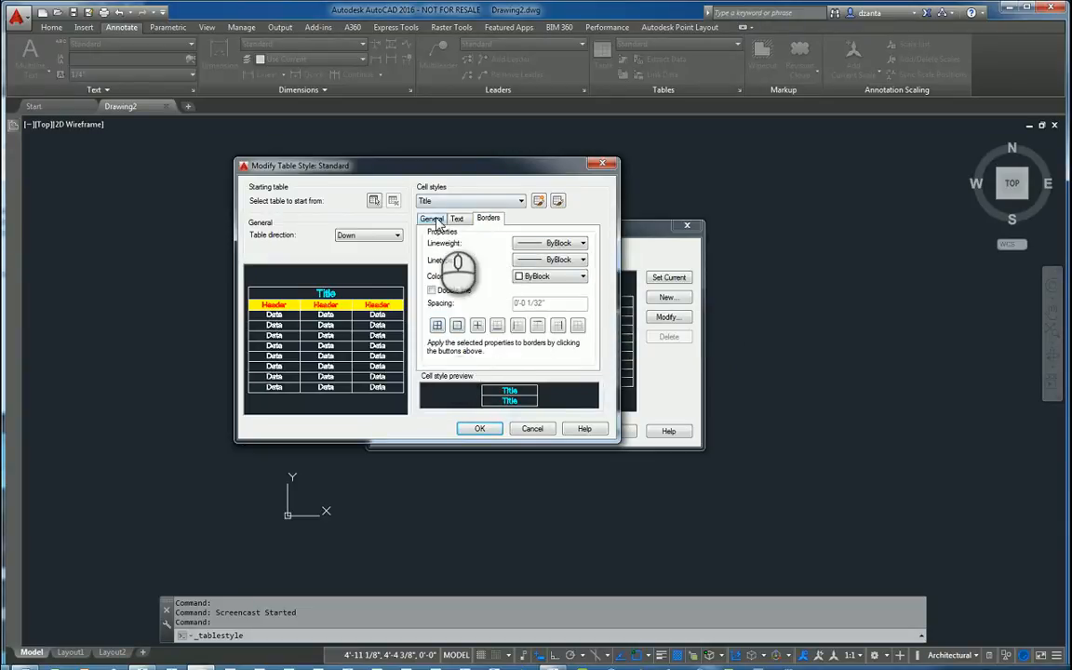
Step: Fill the Data cell style's background with light gray, index color 9
click(432, 218)
click(446, 201)
click(432, 213)
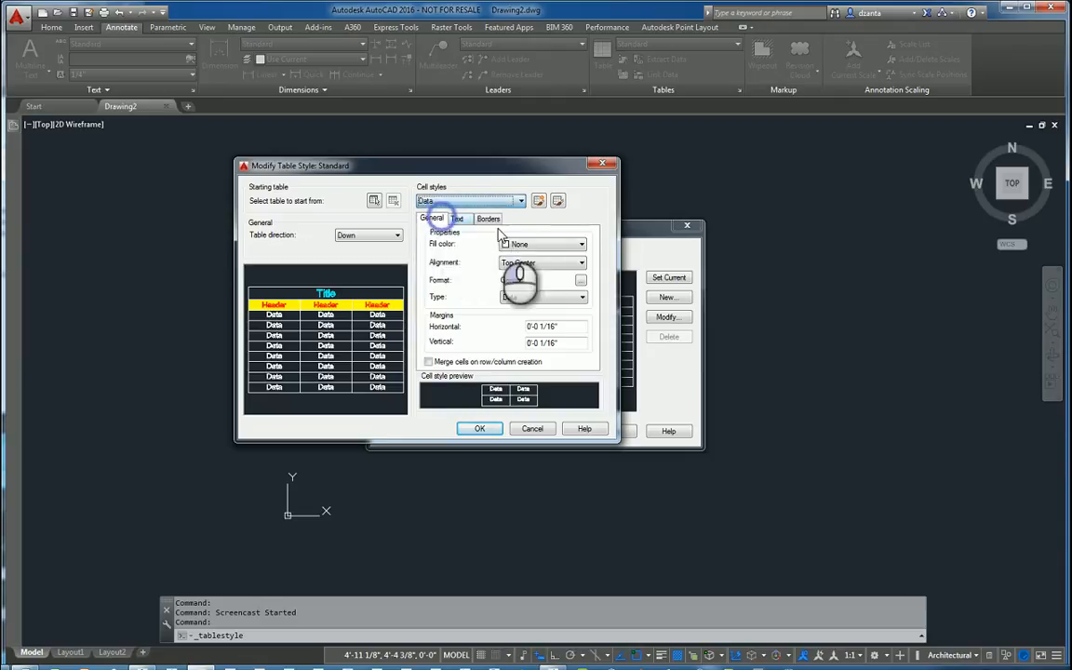
click(521, 244)
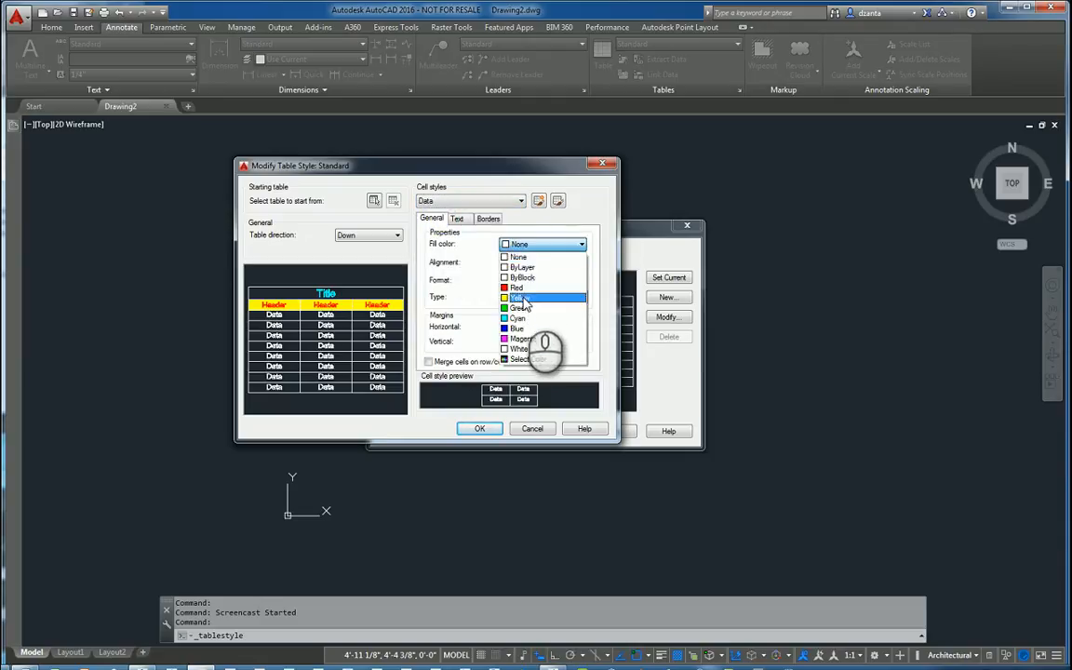
click(526, 359)
click(419, 334)
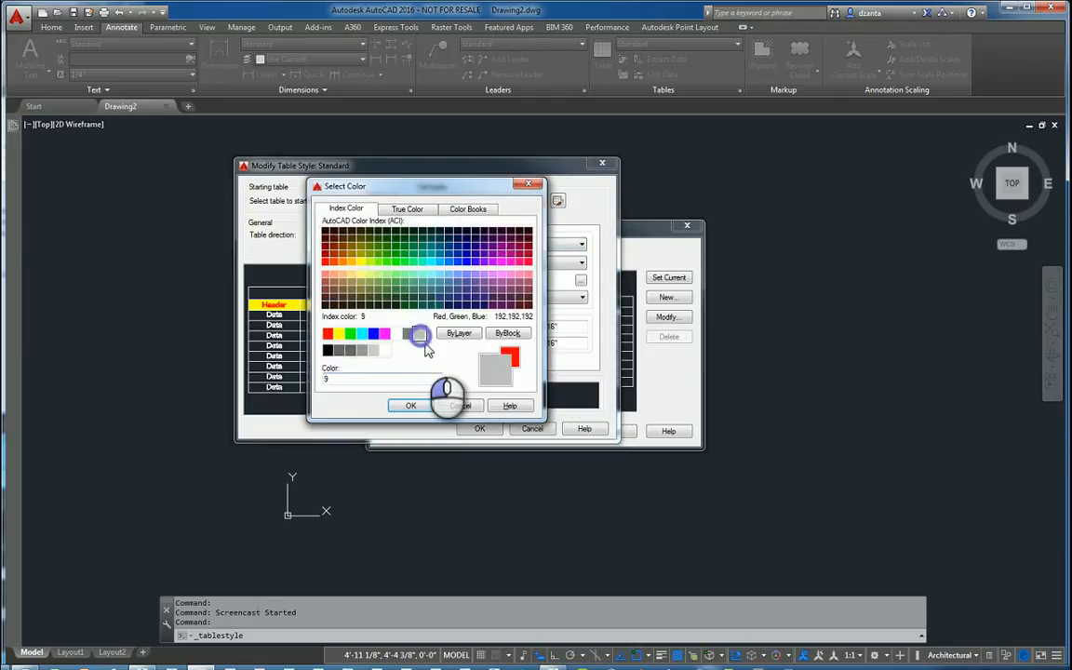
click(410, 406)
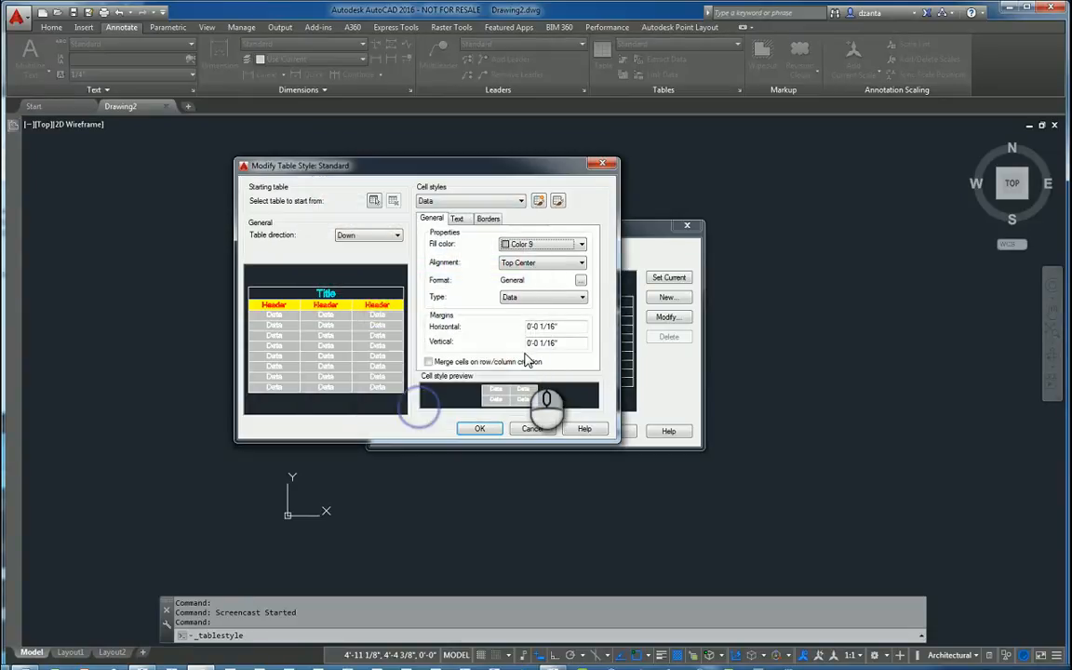
click(522, 245)
click(522, 245)
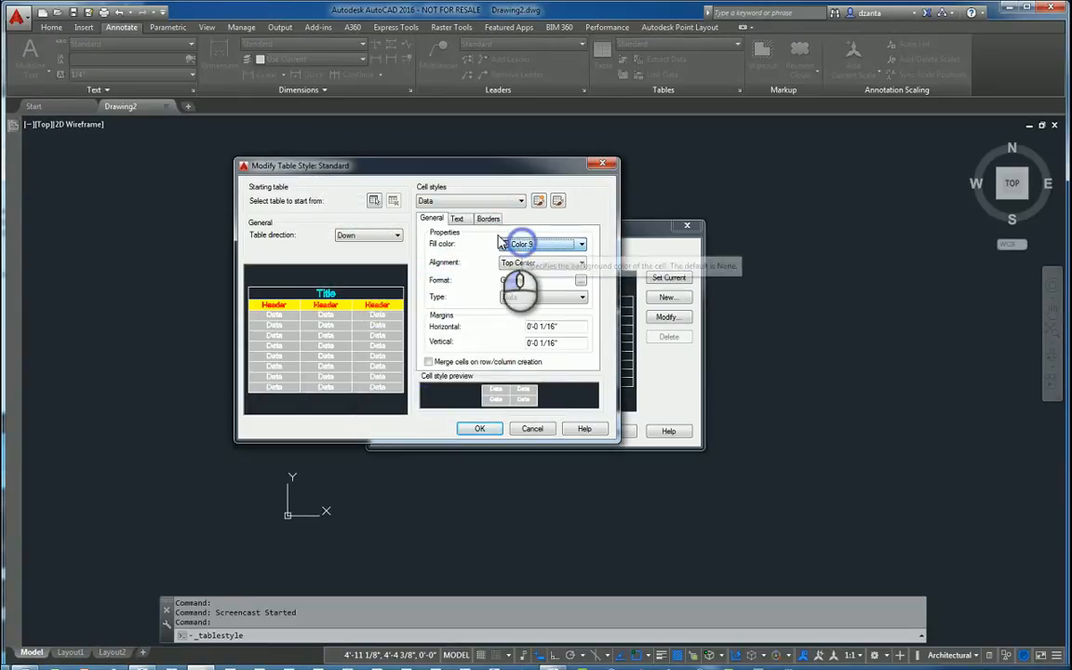
Step: Set the Data cell style's text color to green and save the modified Standard table style
click(457, 218)
click(514, 287)
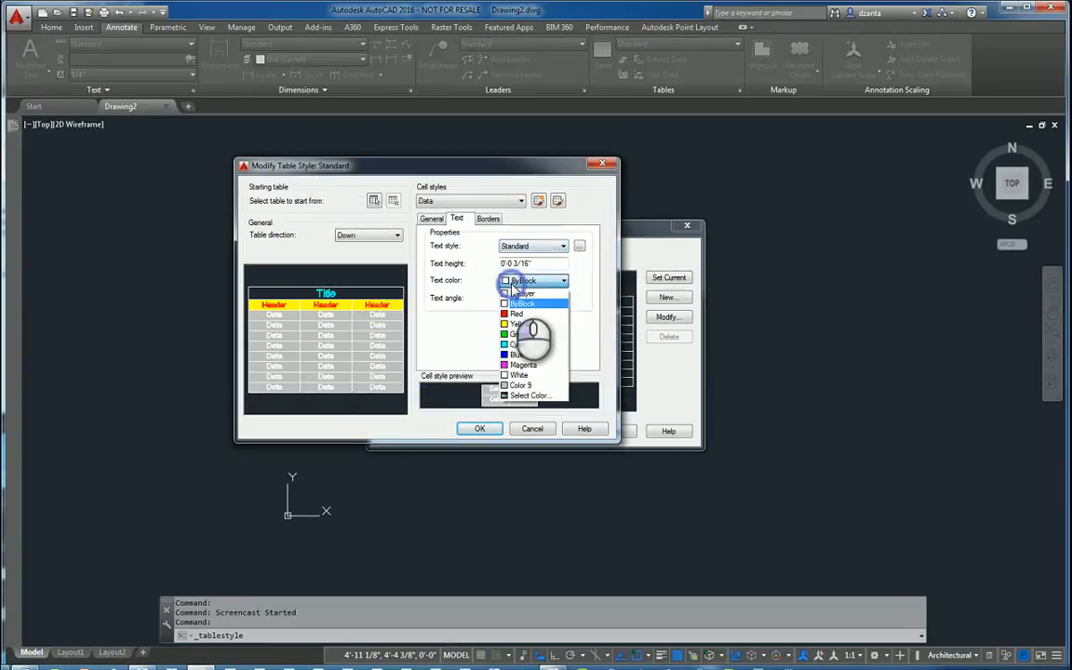
click(517, 334)
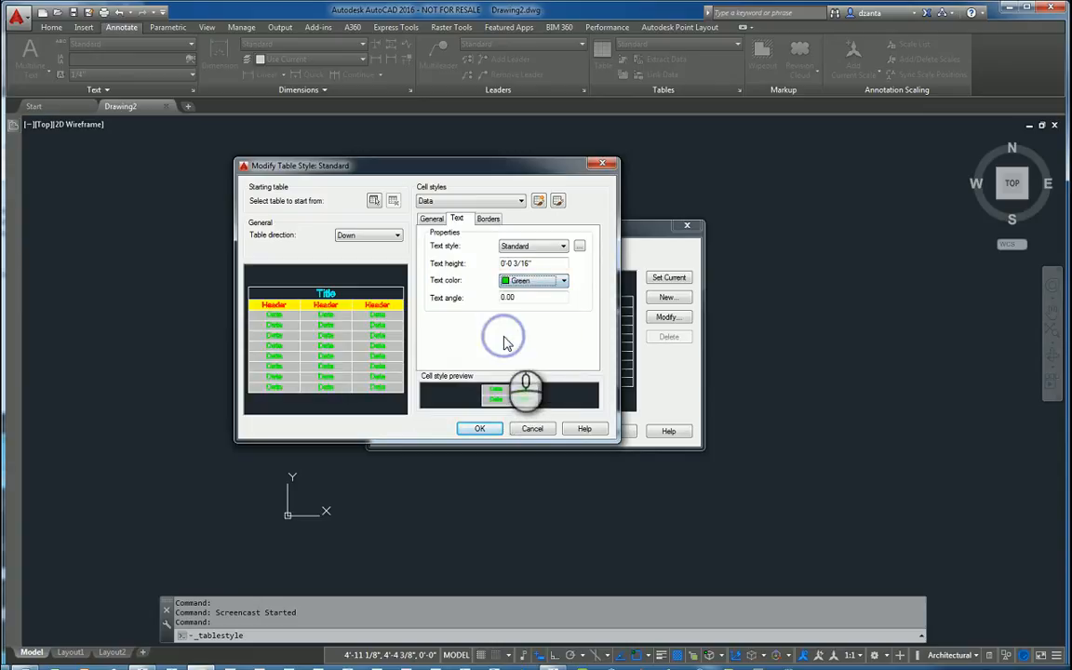
click(479, 429)
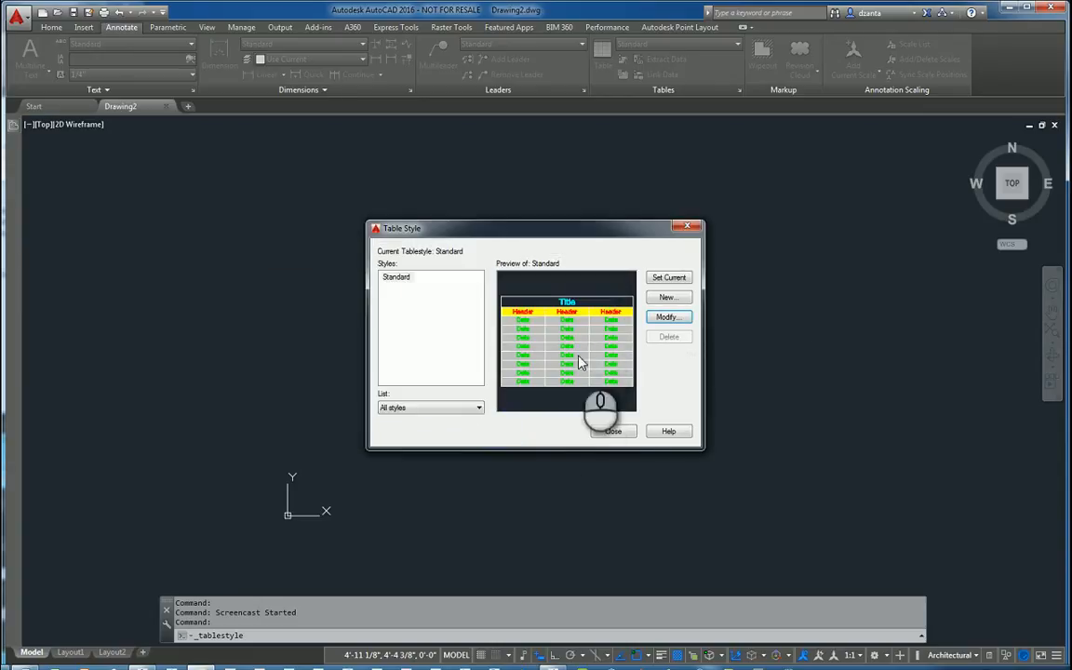
click(608, 429)
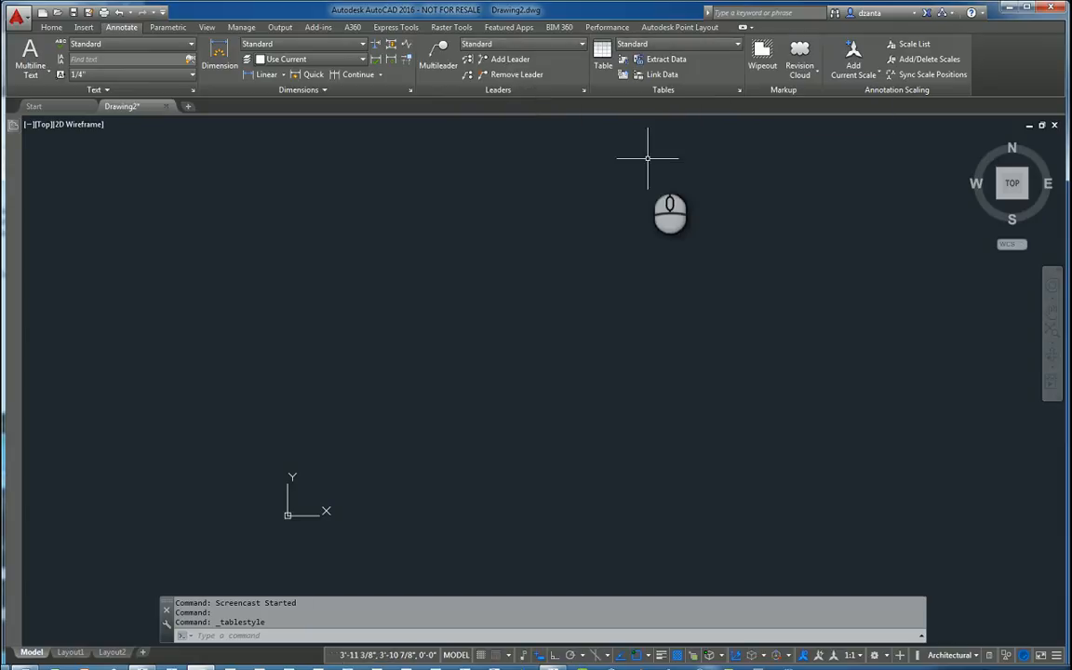
Step: Insert an empty Standard-style table with five columns and one data row at a picked insertion point in the drawing
click(601, 54)
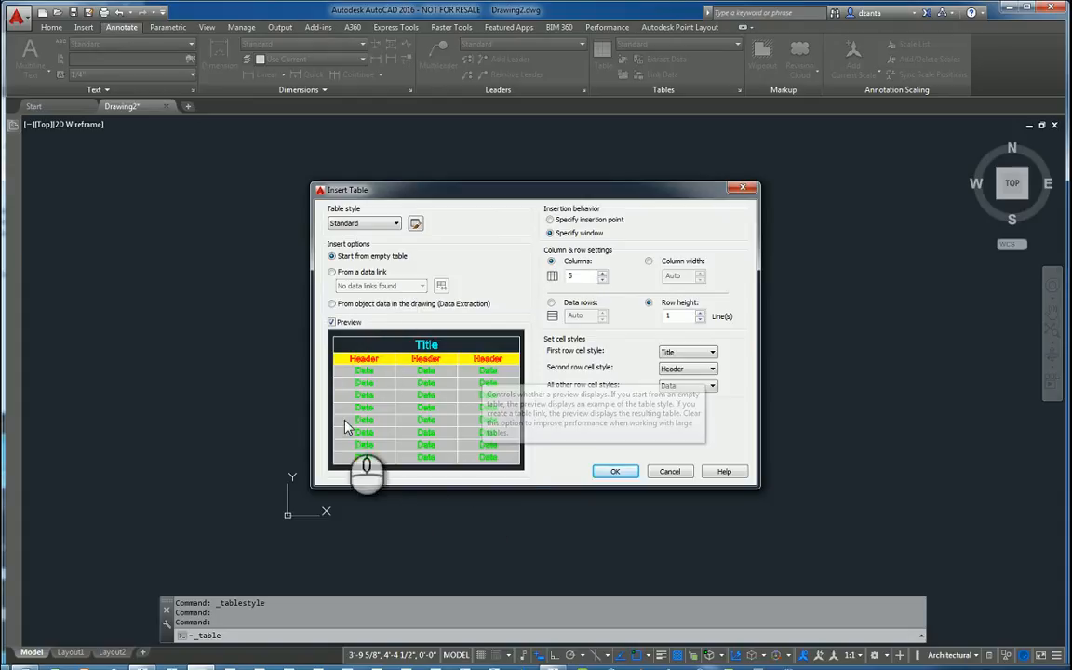
click(601, 221)
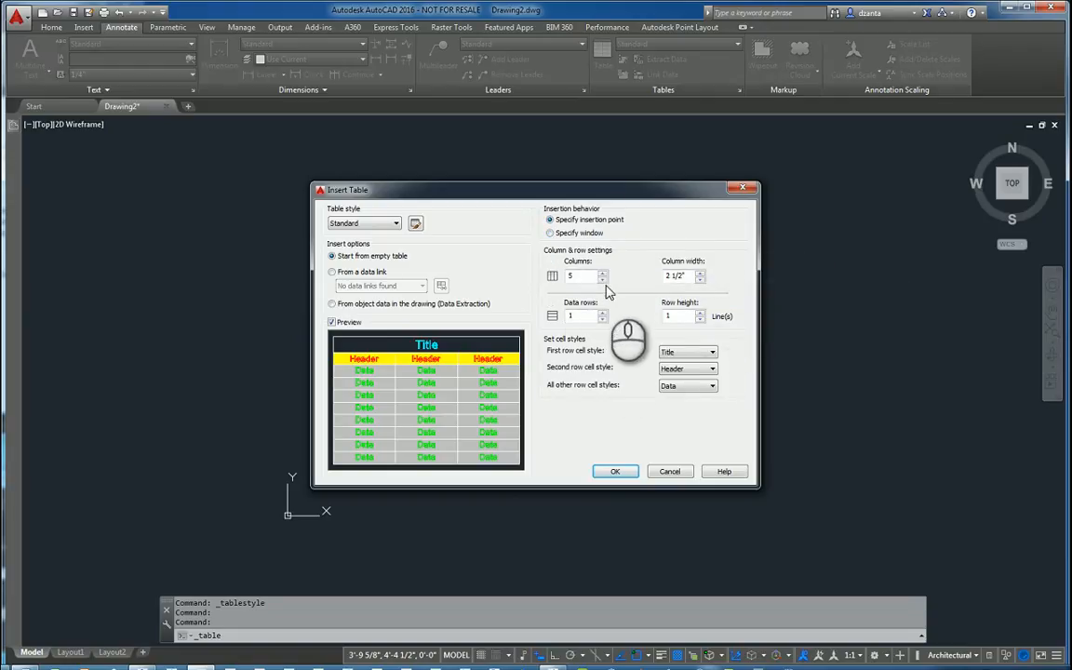
click(577, 234)
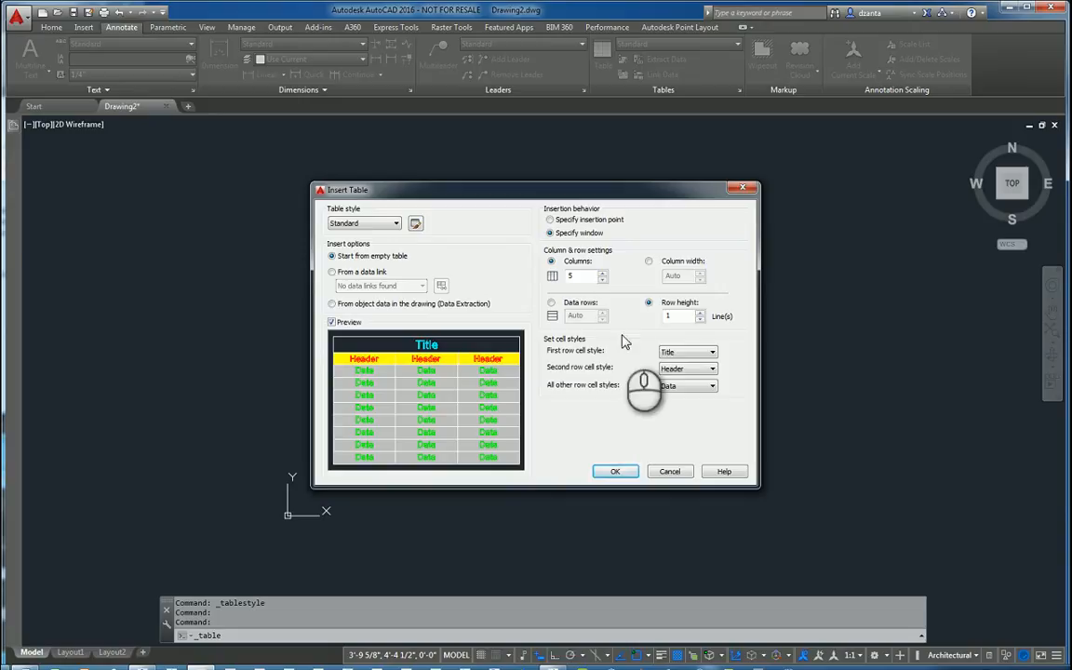
click(574, 219)
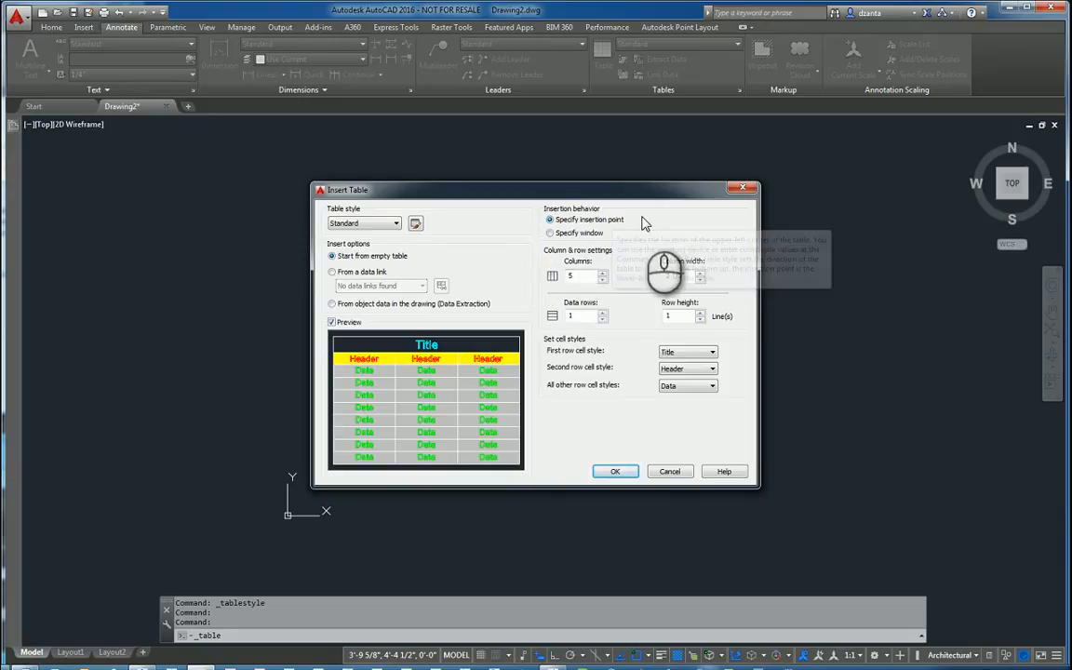
click(614, 472)
click(388, 291)
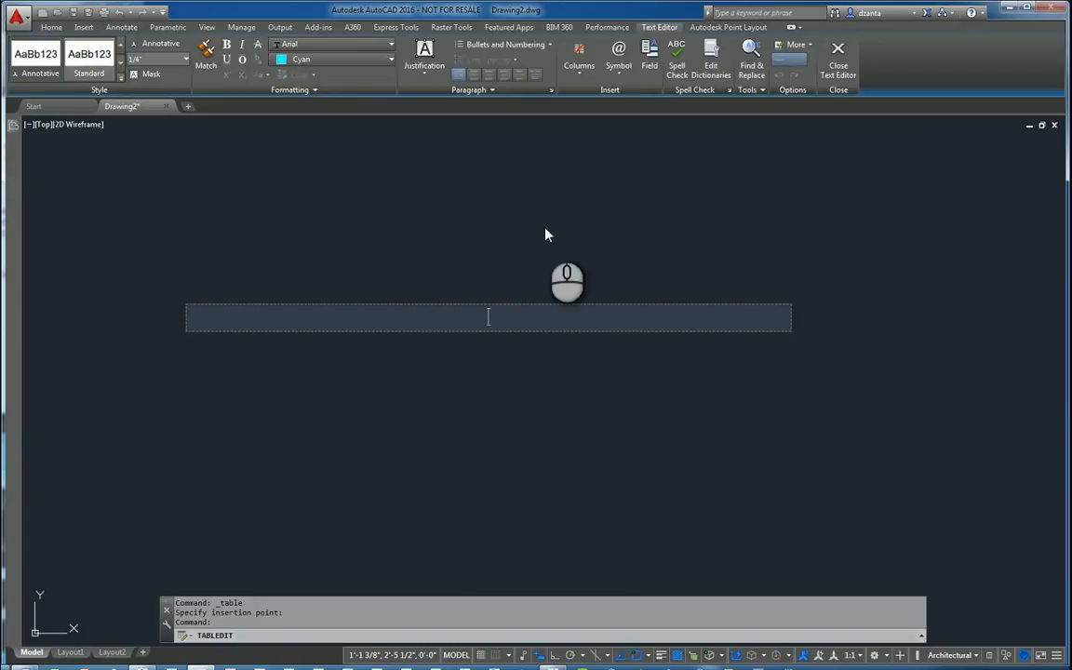
Step: Fill the table's first column with "Title Cell", "Header 1" and "Data 1" in the title, header and data cells, and finish editing
text(Title Cell)
key(Tab)
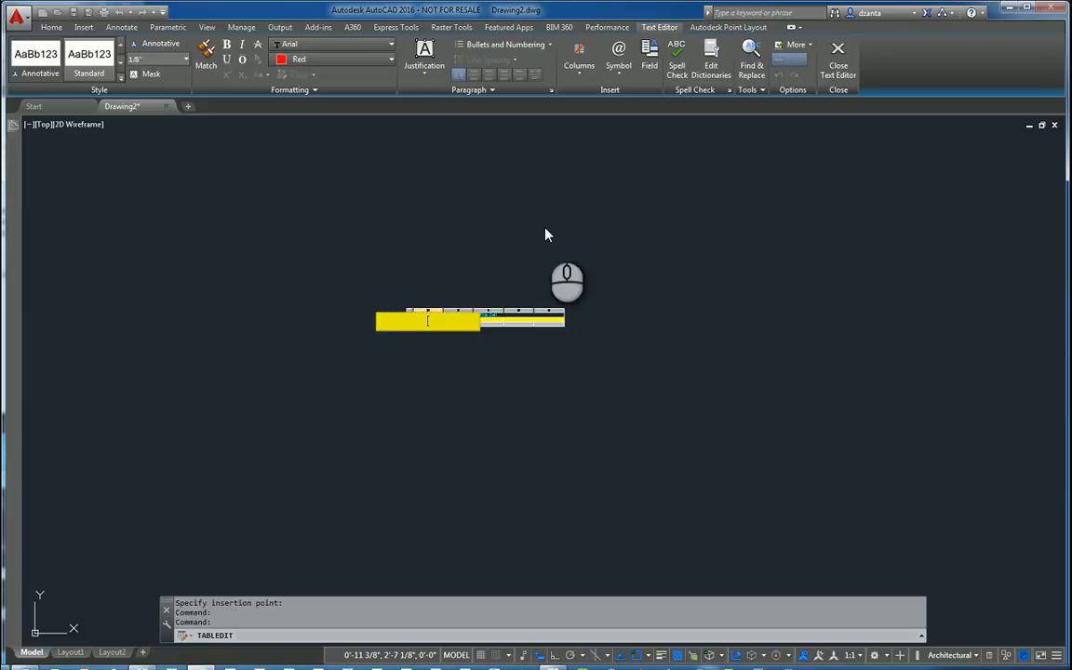
scroll(471, 278, up, 5)
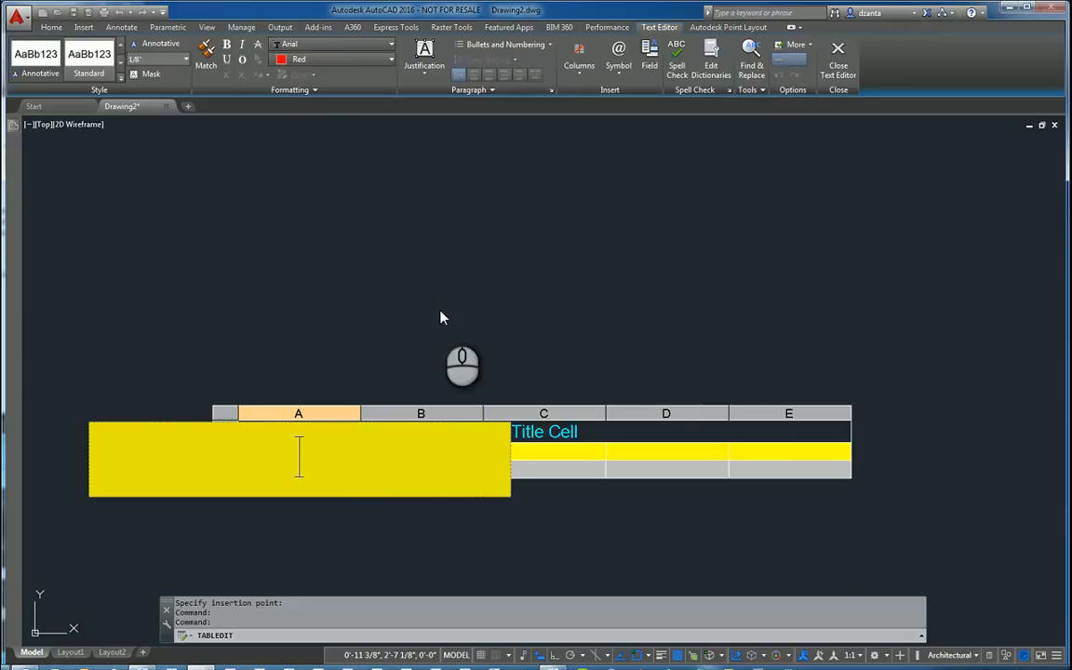
text(Header 1)
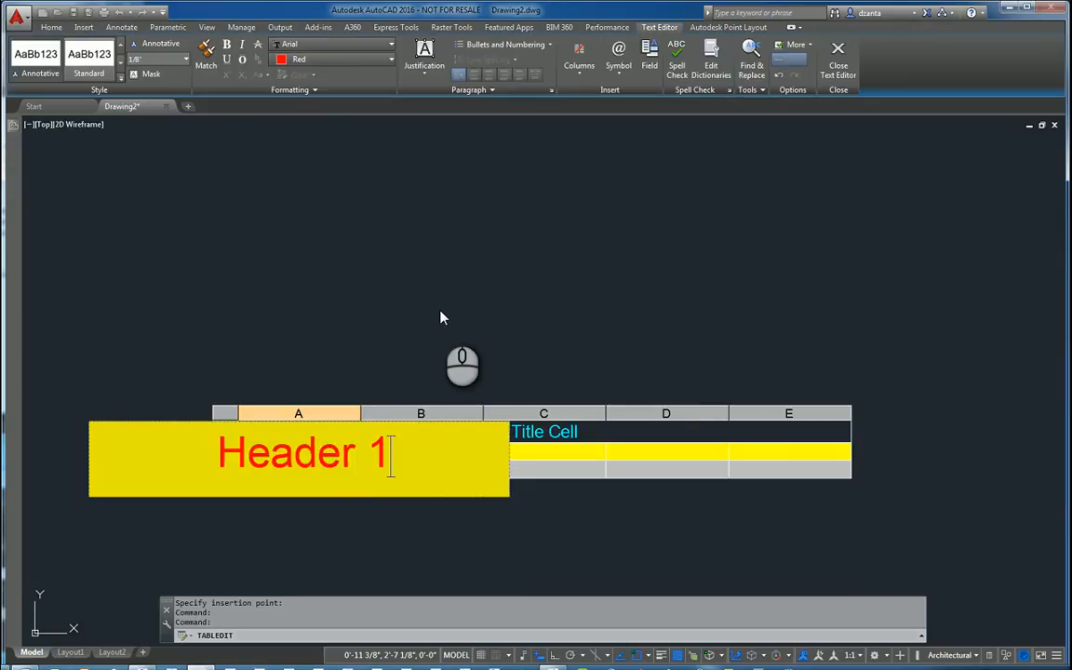
key(Return)
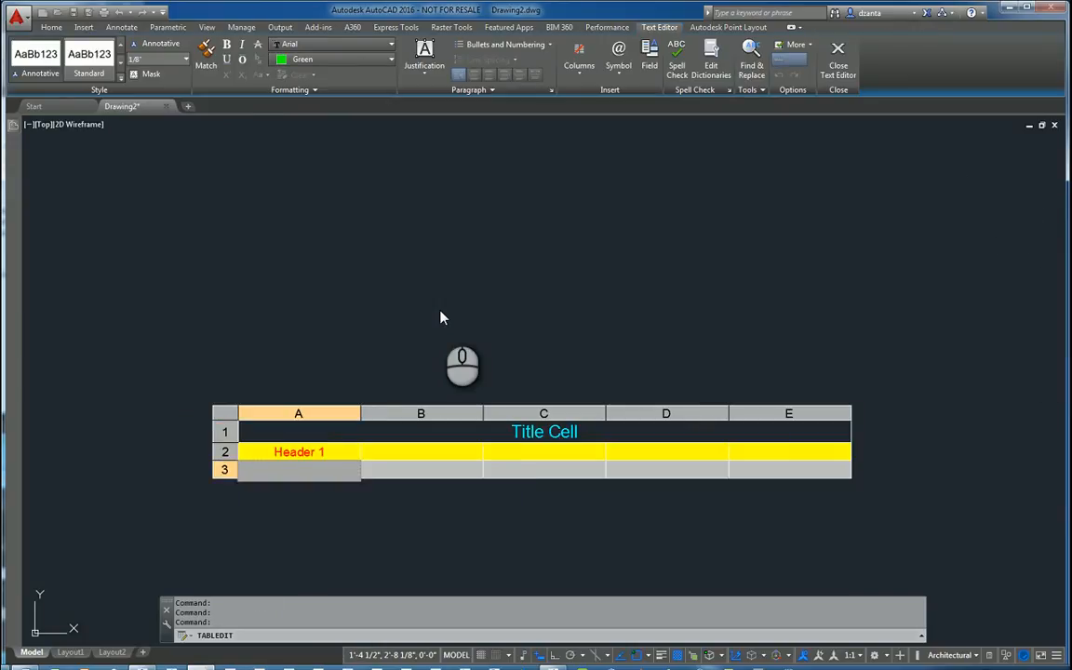
text(Data 1)
click(442, 318)
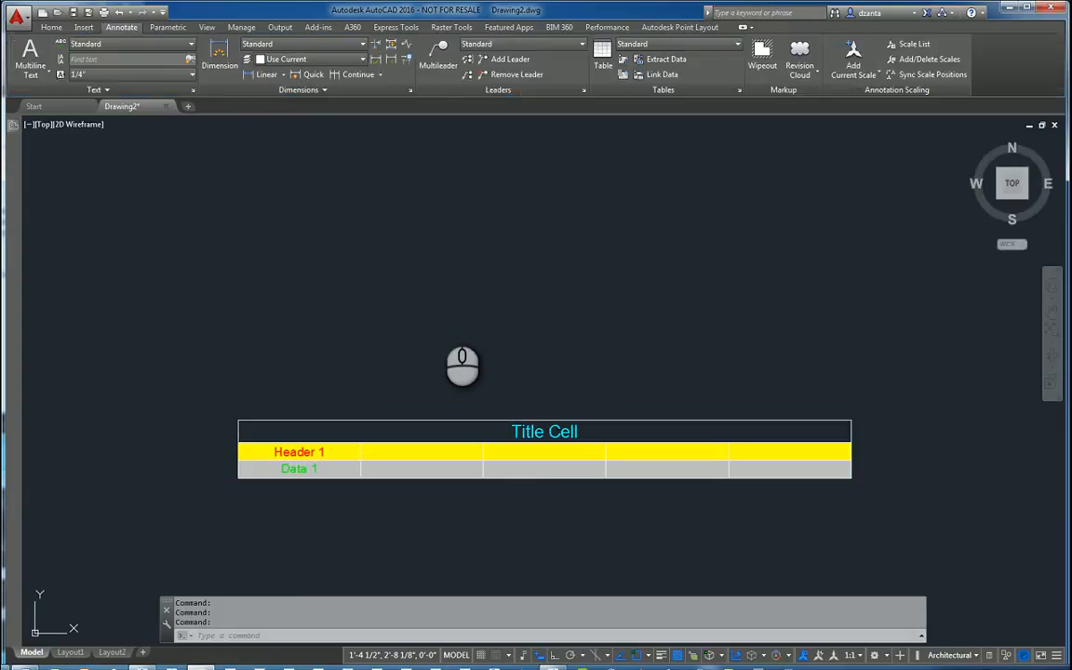
Step: Activate table breaking on the filled table by setting its break height at the table's lower edge, then clear the selection
click(462, 421)
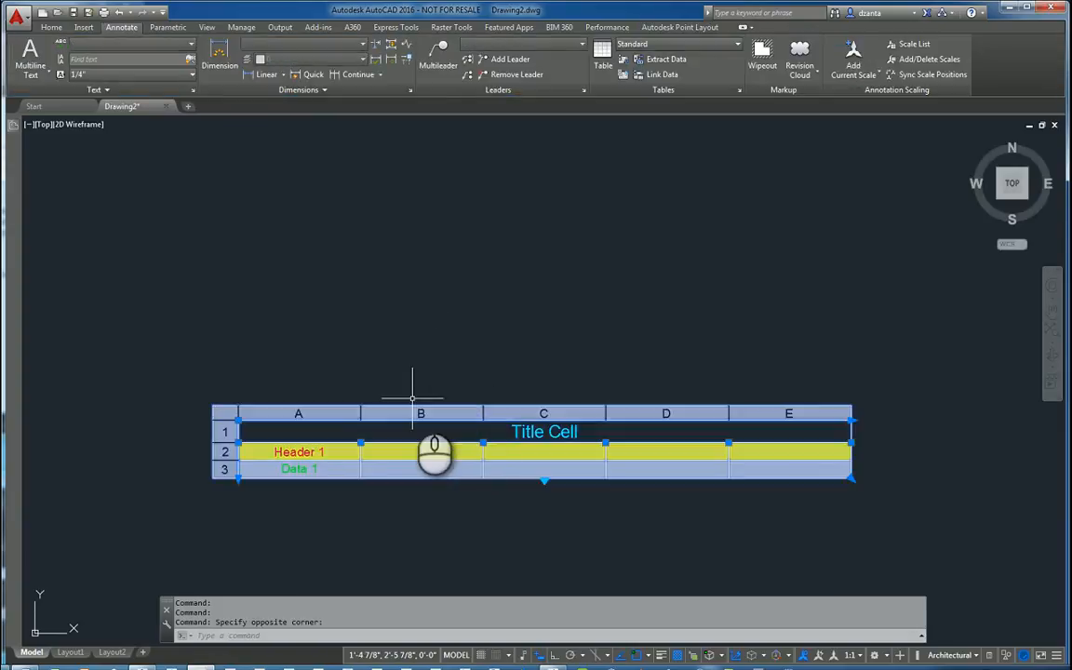
scroll(438, 380, down, 2)
scroll(438, 381, down, 2)
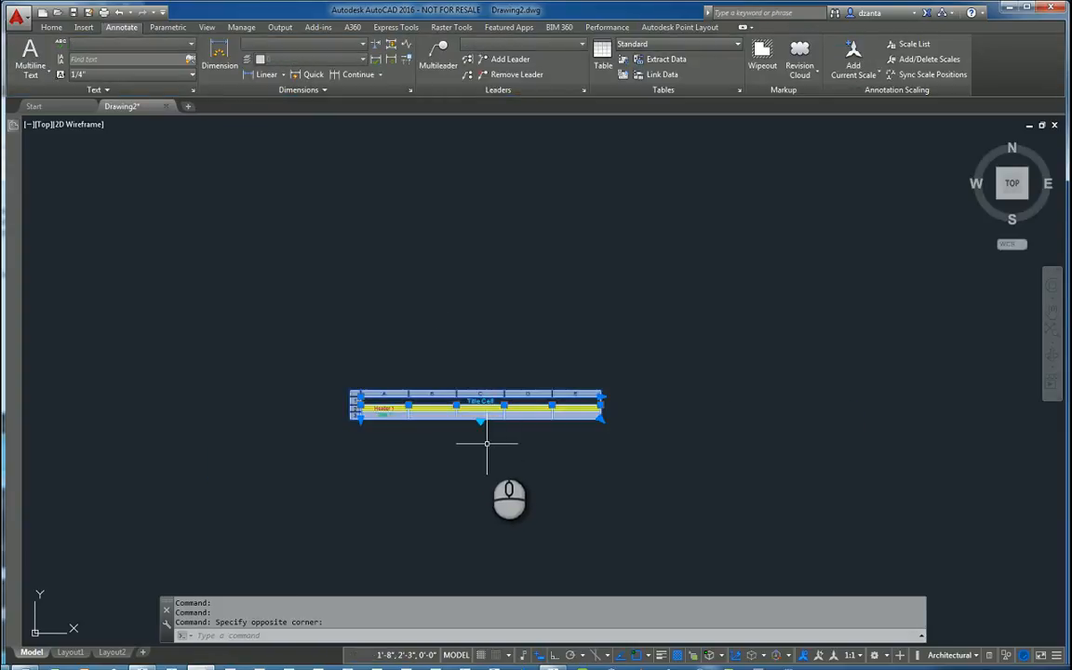
scroll(484, 434, up, 5)
scroll(485, 434, down, 3)
middle_drag(487, 437, 505, 406)
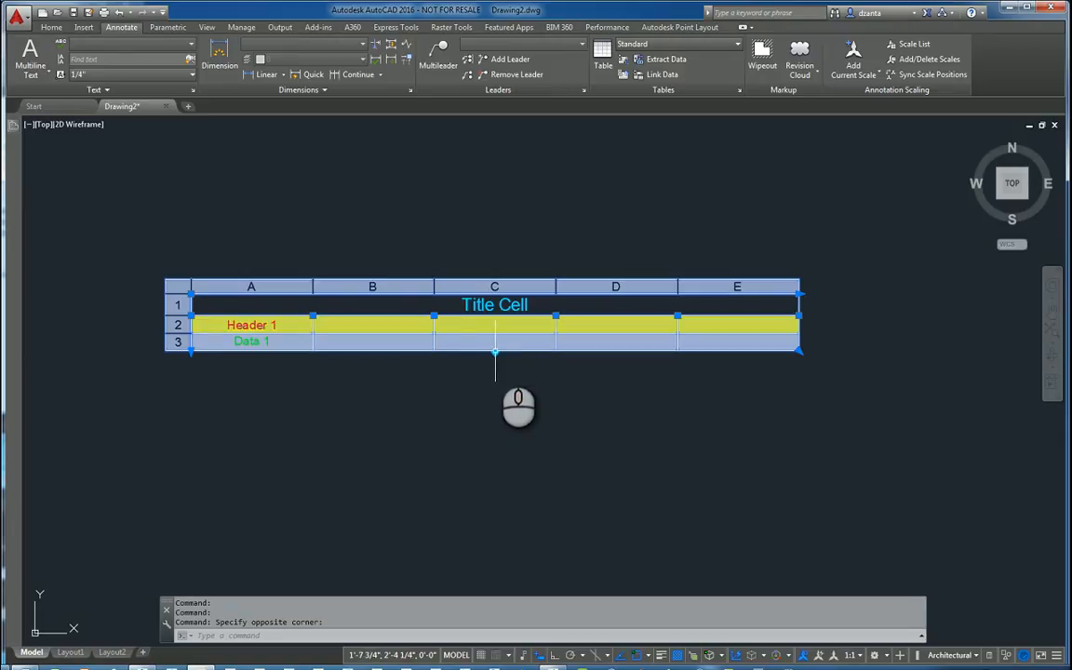
click(494, 351)
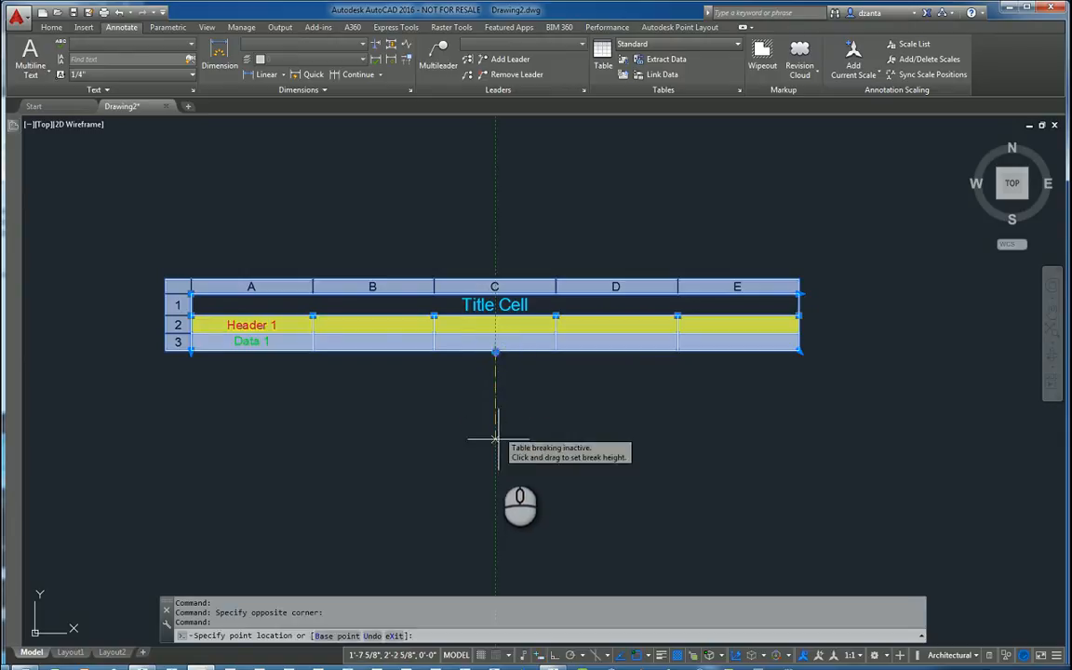
click(496, 347)
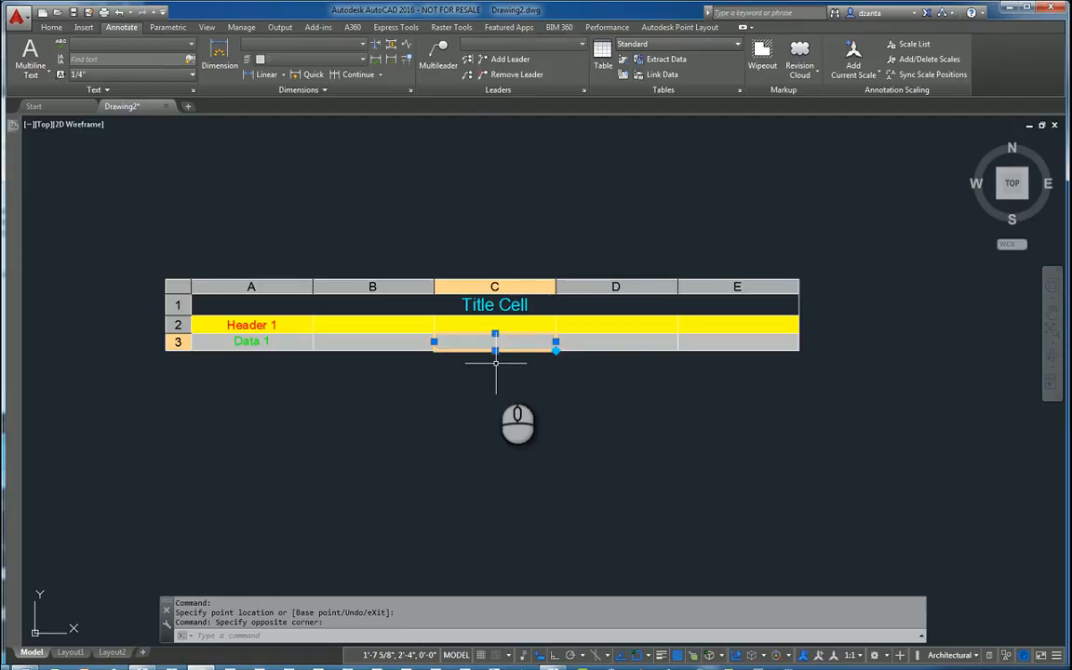
click(495, 366)
key(Escape)
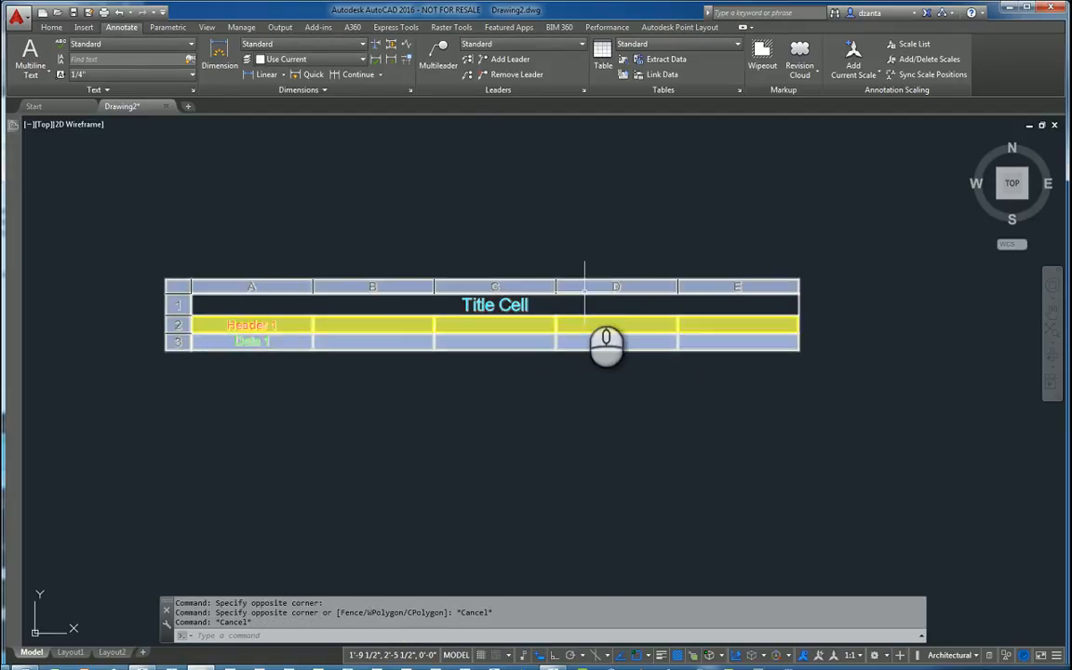
click(584, 297)
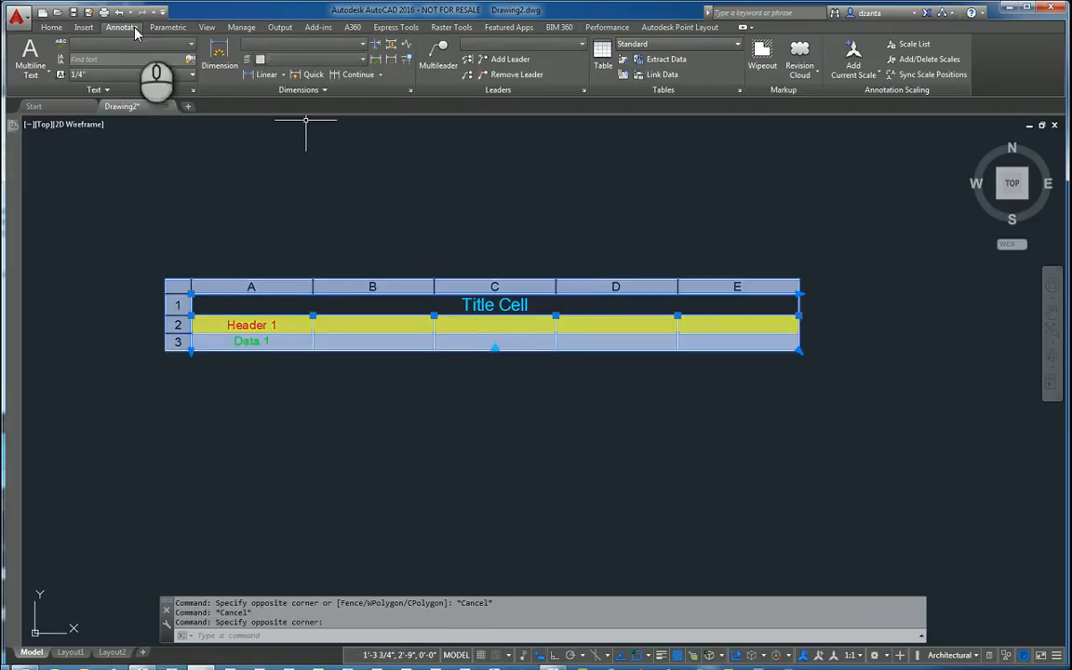
click(798, 350)
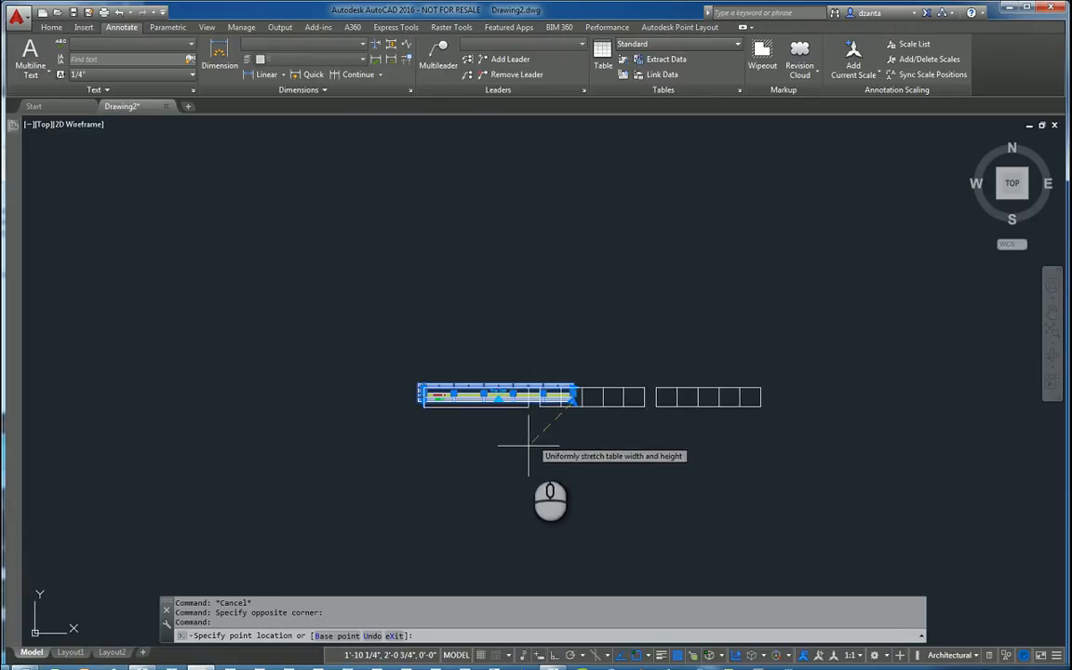
key(Escape)
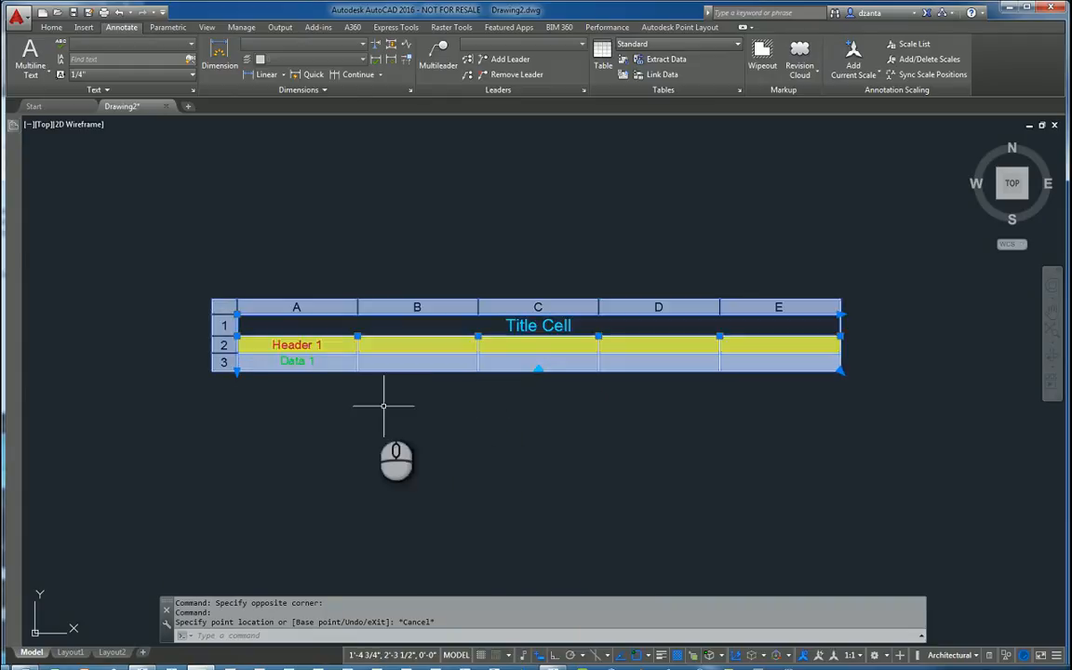
right_click(239, 337)
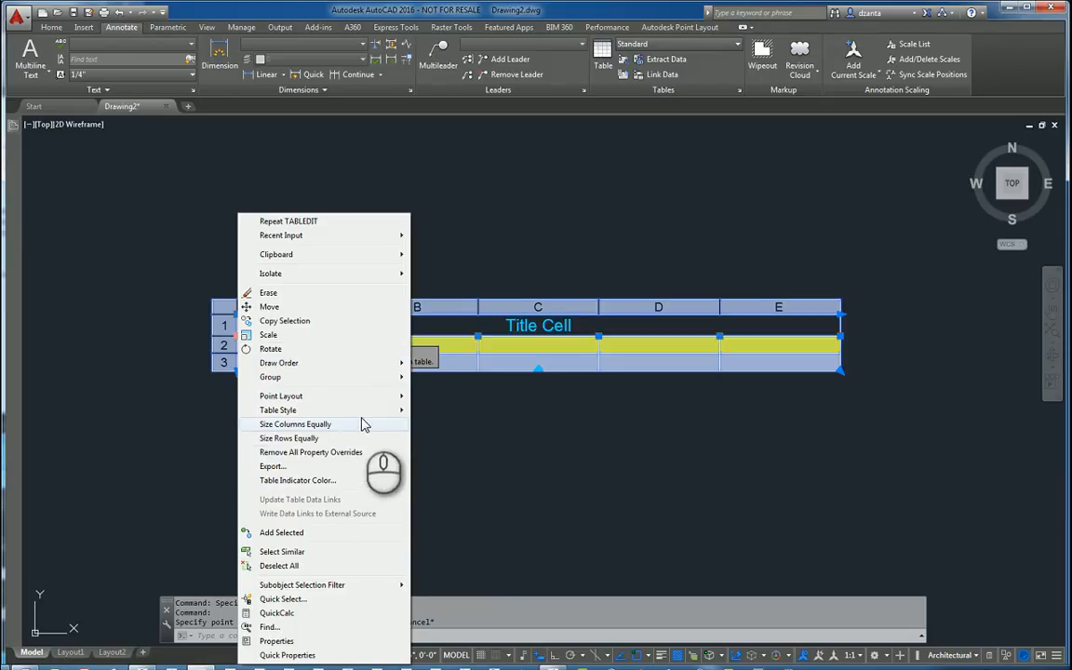
key(Escape)
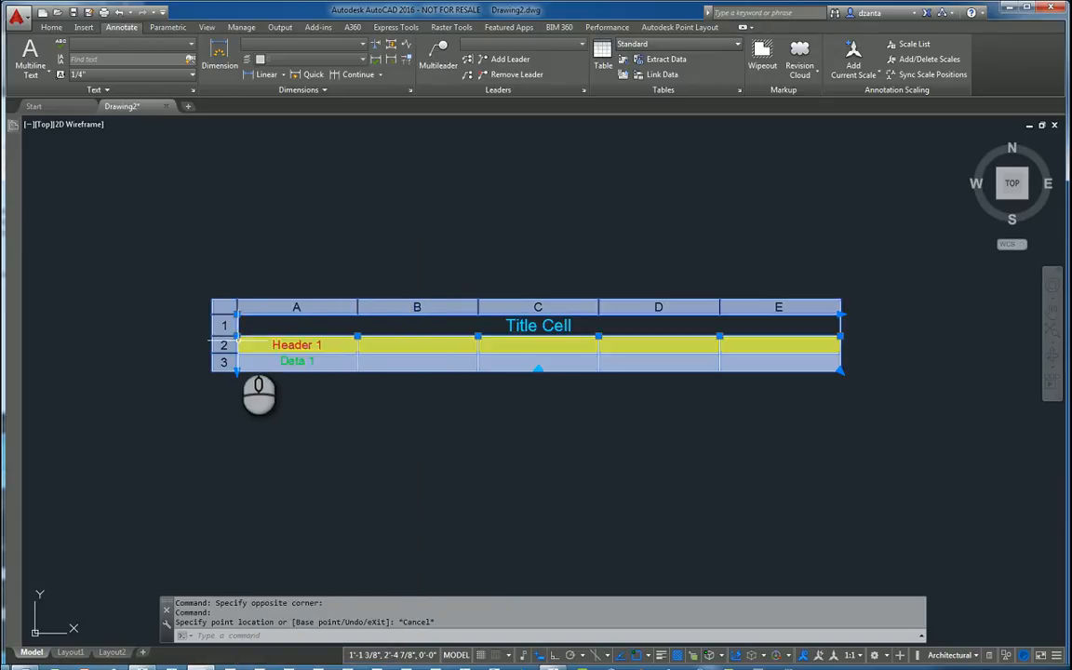
click(237, 339)
right_click(234, 339)
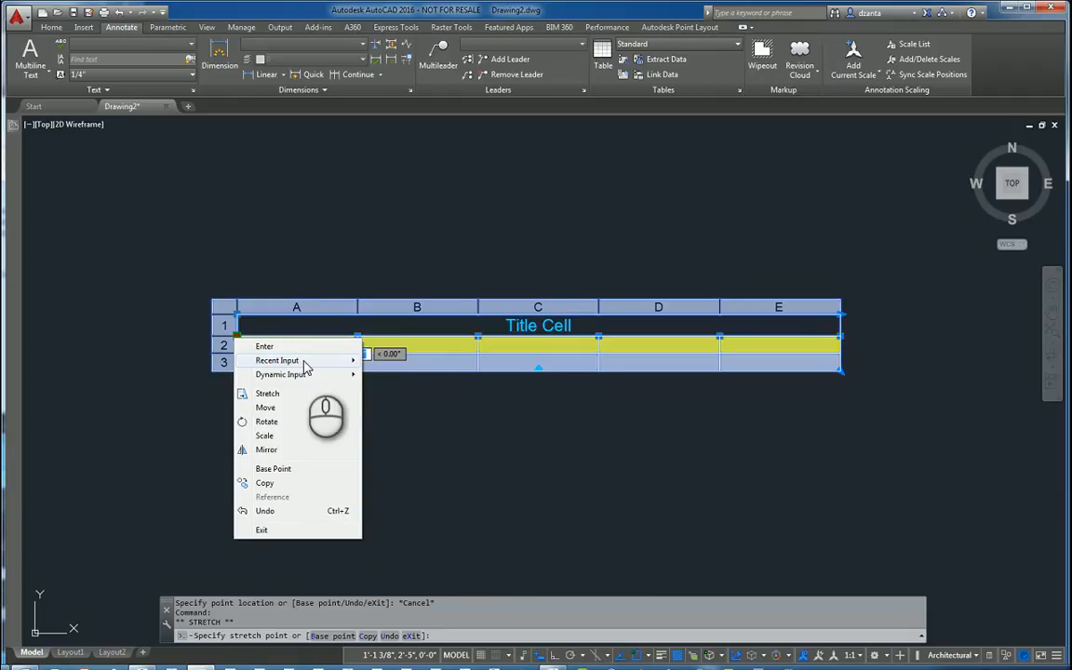
mouse_move(307, 381)
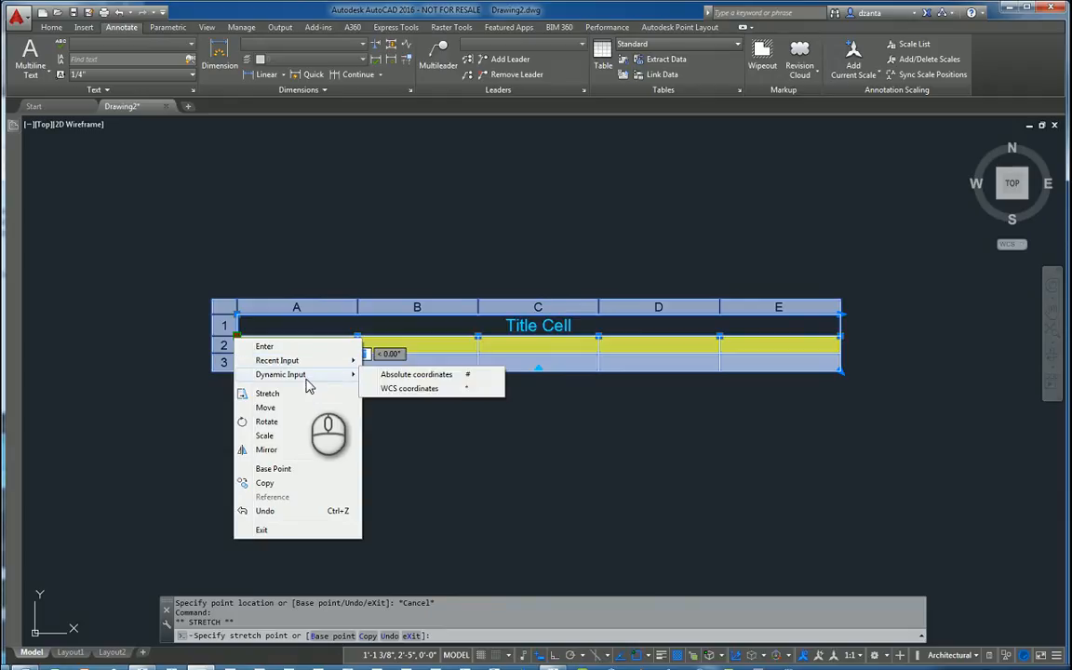
click(308, 552)
key(Escape)
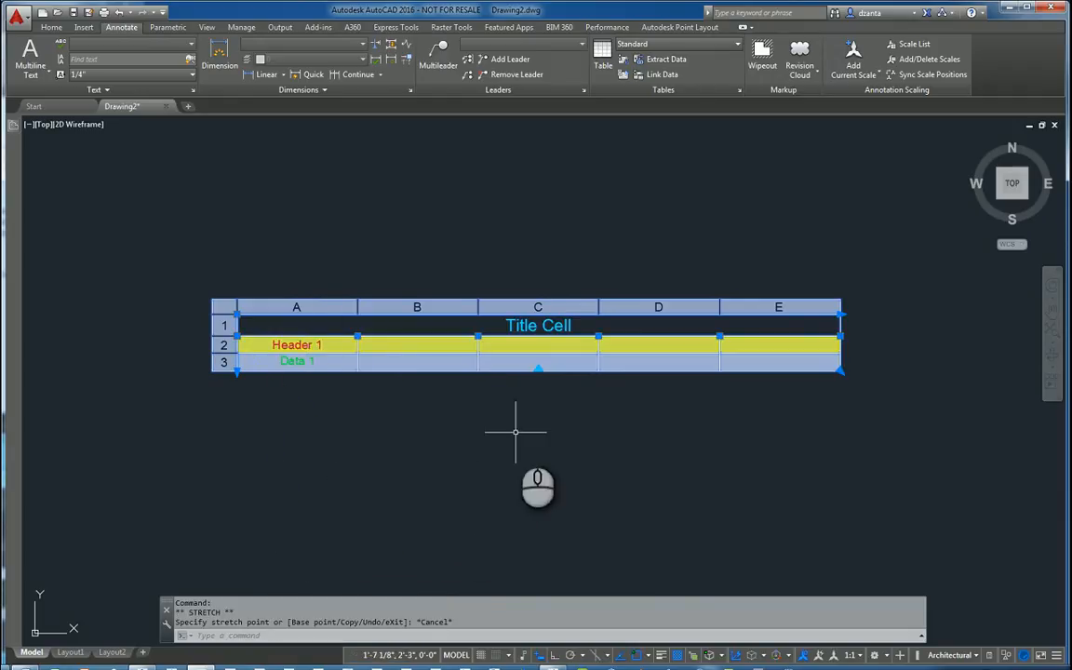
key(Escape)
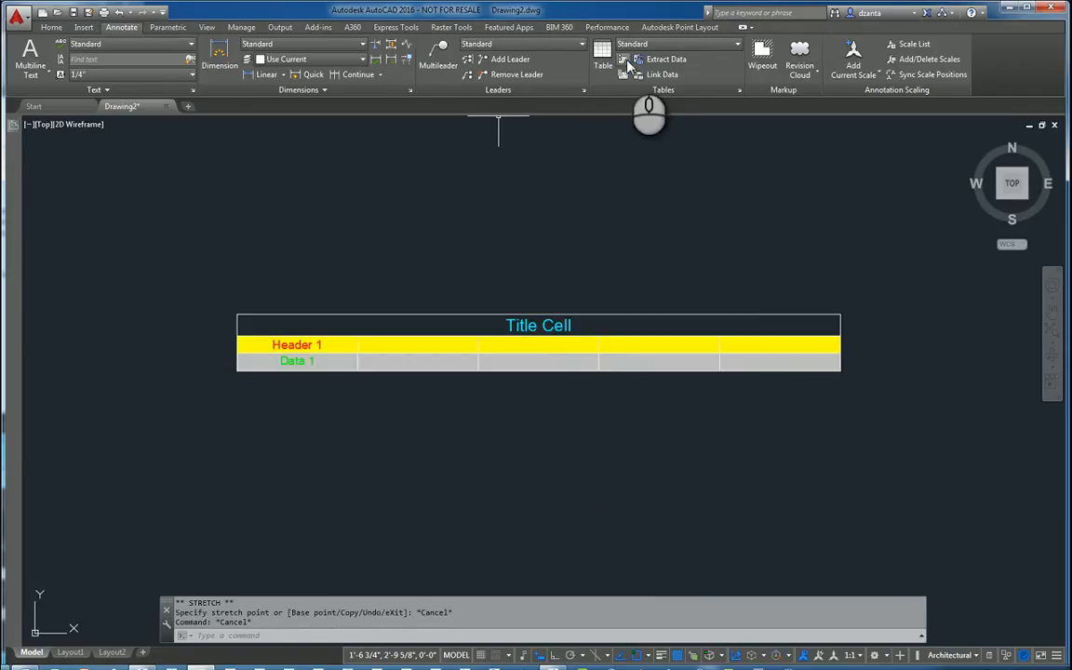
Step: Insert a second empty Standard-style table with five columns, sized by a window picked beside the first table
click(603, 57)
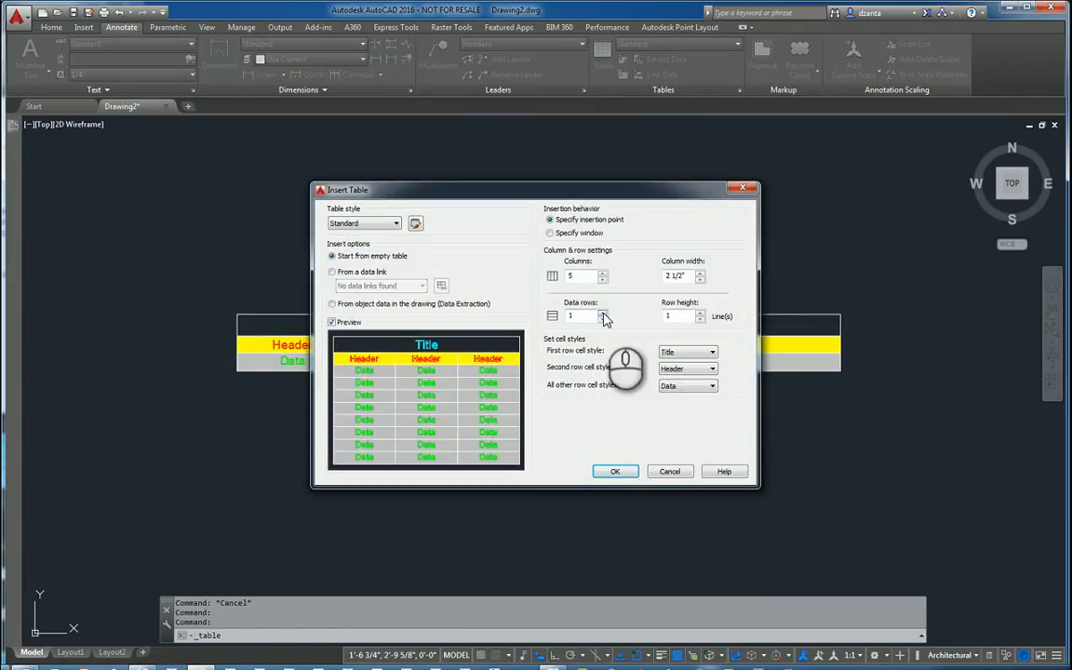
click(559, 234)
click(628, 473)
scroll(631, 469, down, 6)
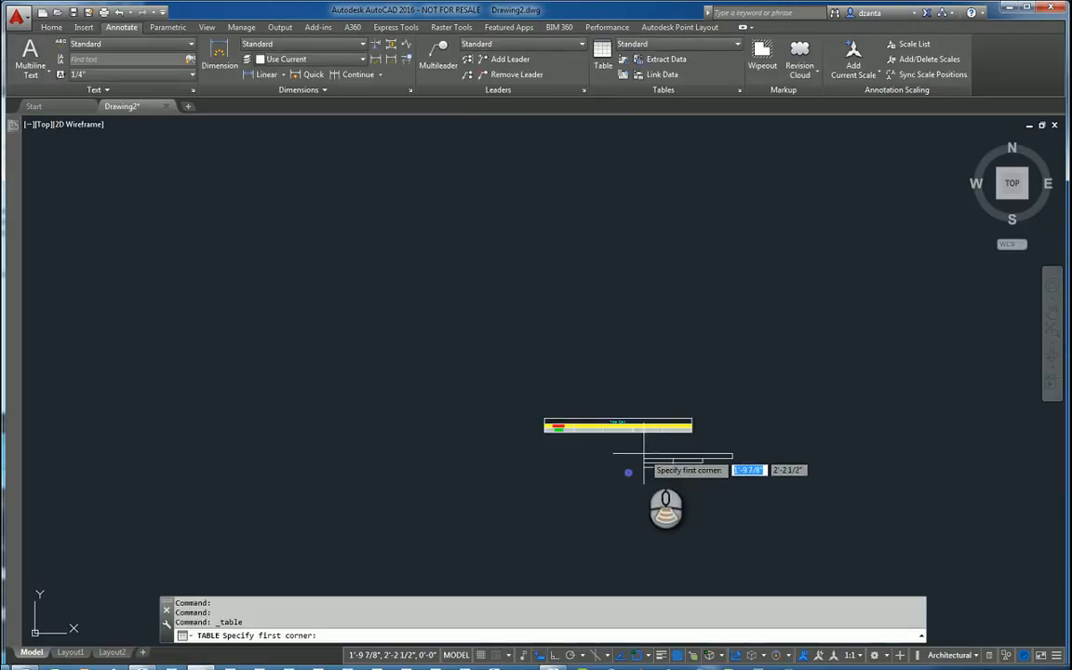
middle_drag(694, 455, 306, 443)
click(423, 330)
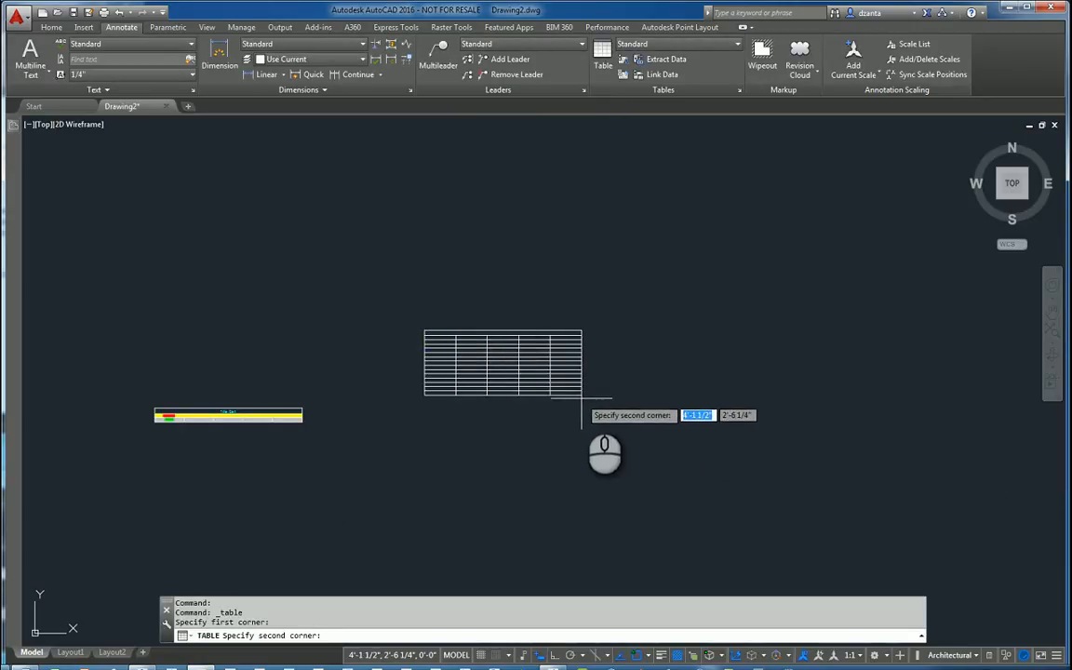
click(643, 410)
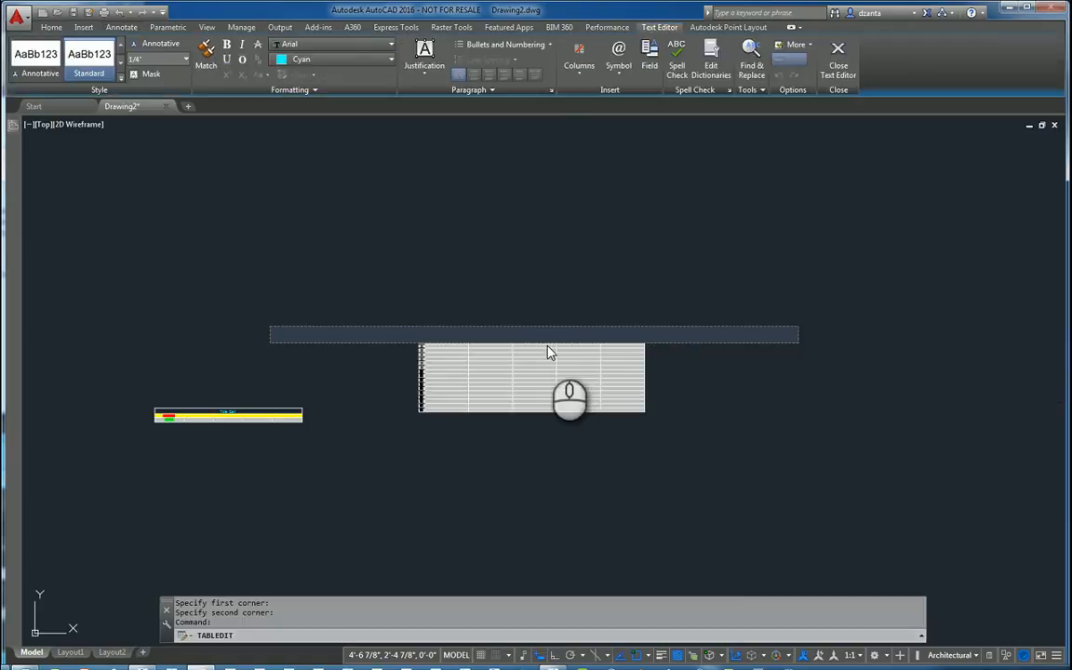
Step: Enter "Title Cell" in the new table's title cell and "Header 1" in its first header cell
scroll(574, 357, up, 6)
scroll(575, 358, down, 2)
middle_drag(577, 357, 616, 370)
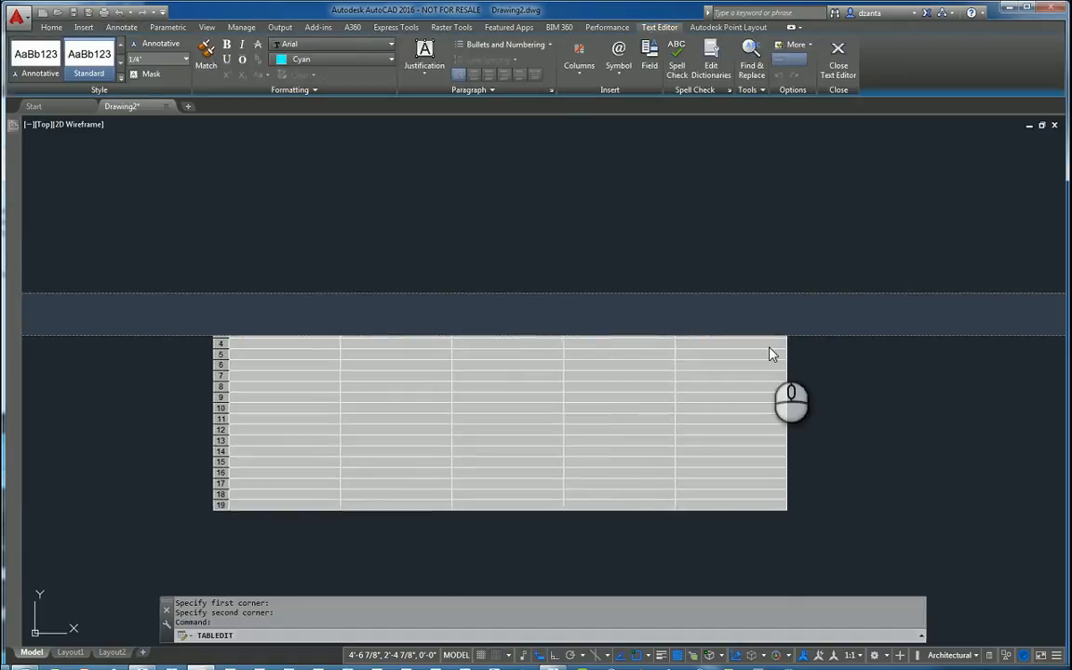
text(Title Cell)
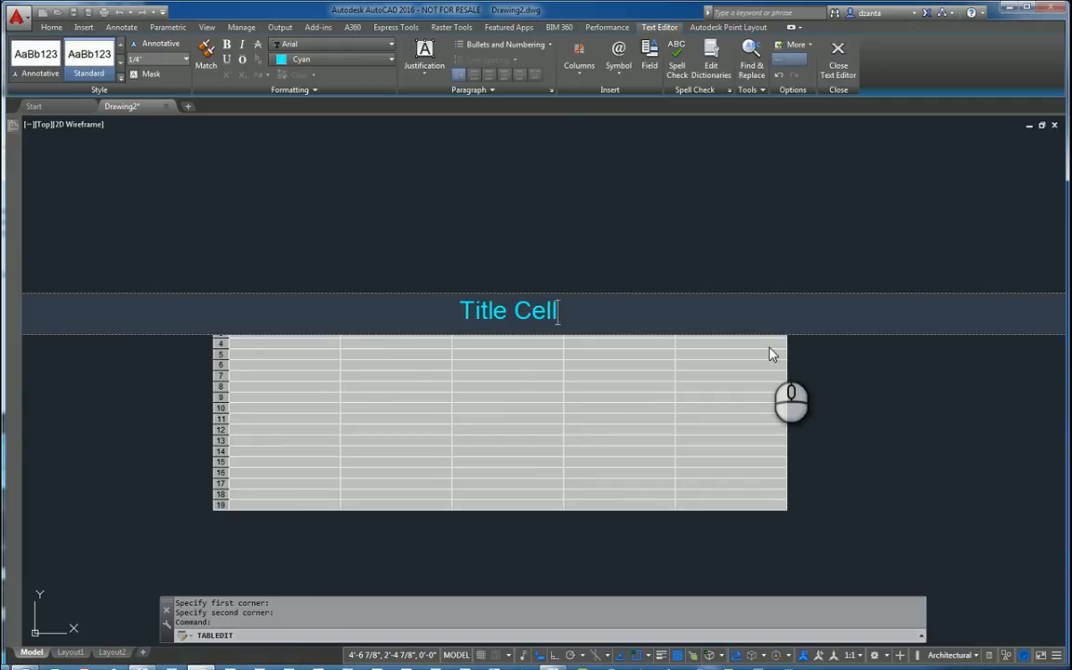
key(Tab)
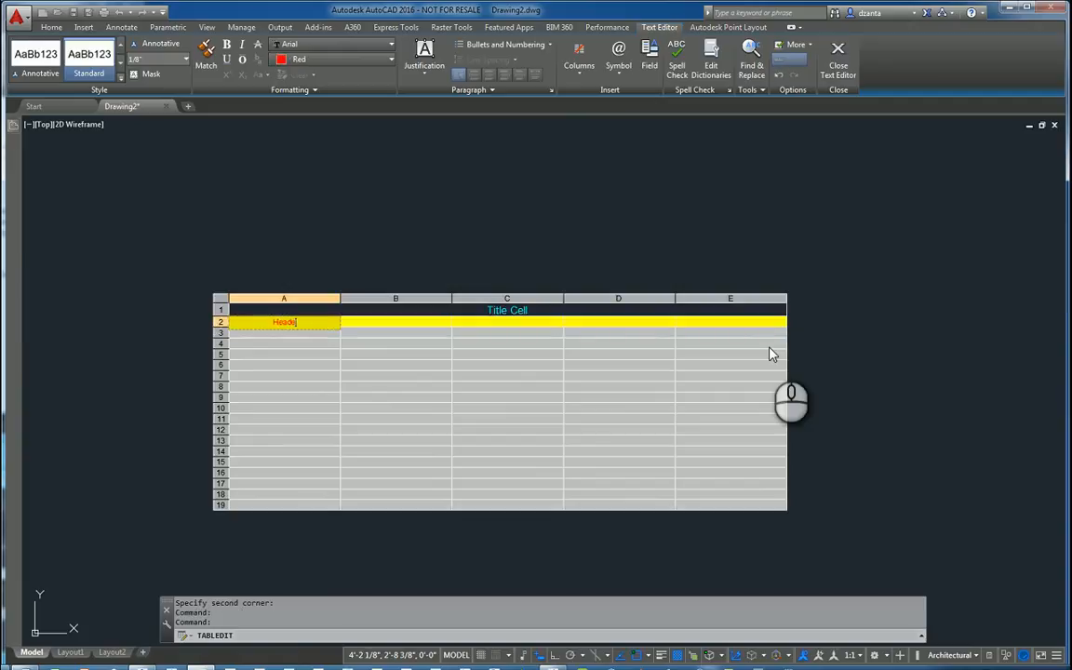
text(Header 1)
key(Return)
Step: Enter the numbers 1 through 6 down column A in cells A3 to A8 and finish editing the table
text(1)
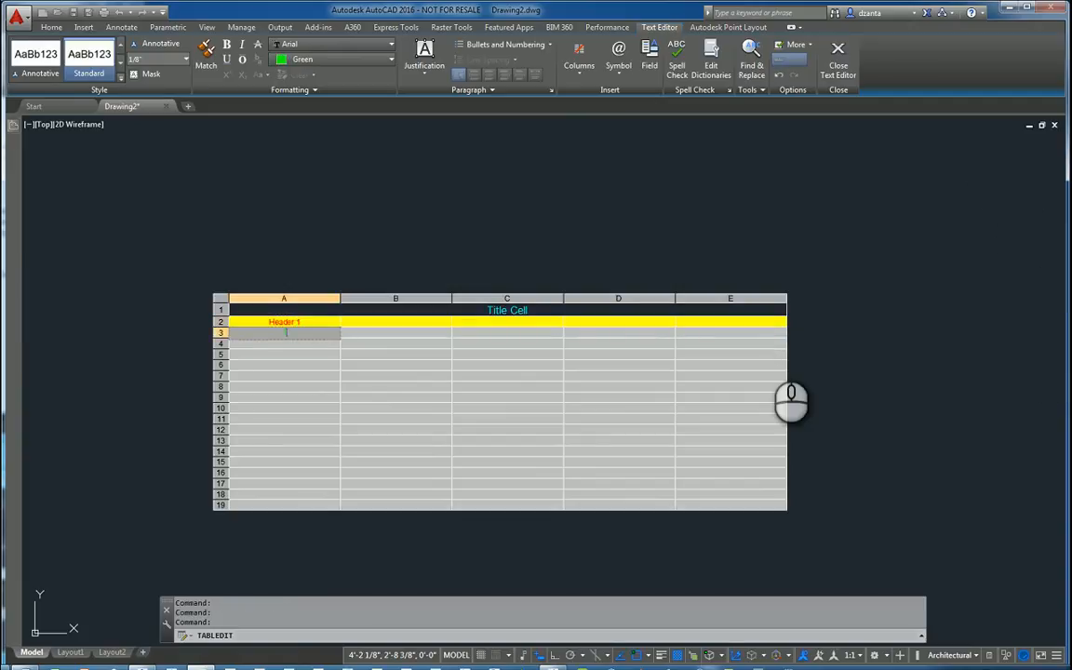
key(Return)
text(2)
key(Return)
text(3)
key(Return)
text(4)
key(Return)
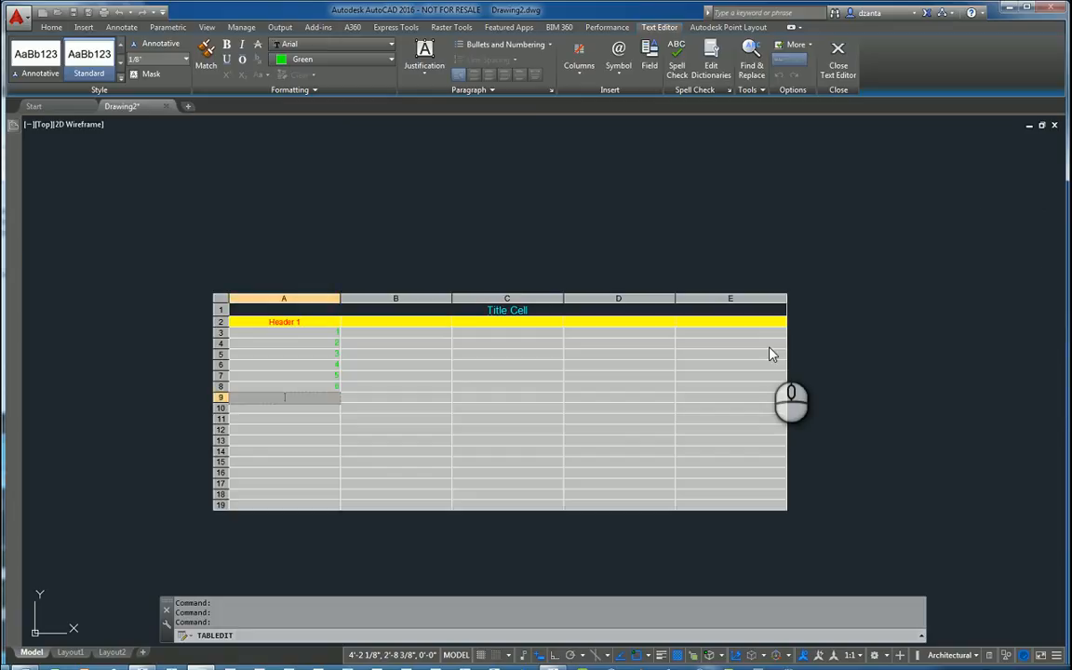
click(347, 218)
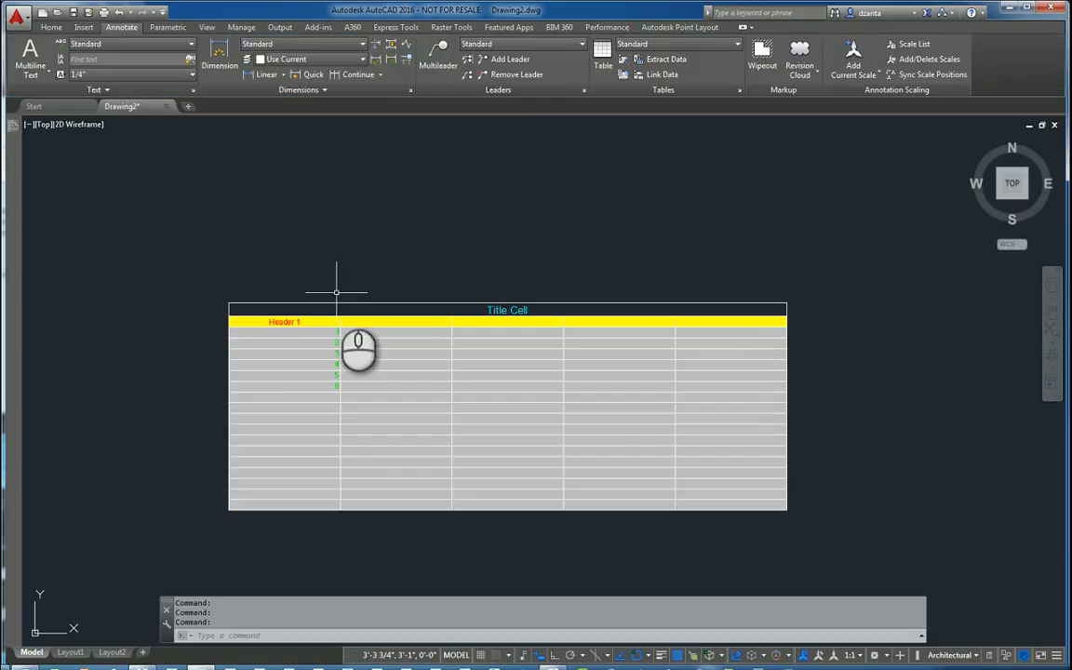
Step: Narrow columns A and B of the second table to about half their widths by moving their dividing lines
scroll(347, 299, up, 2)
middle_drag(347, 299, 304, 223)
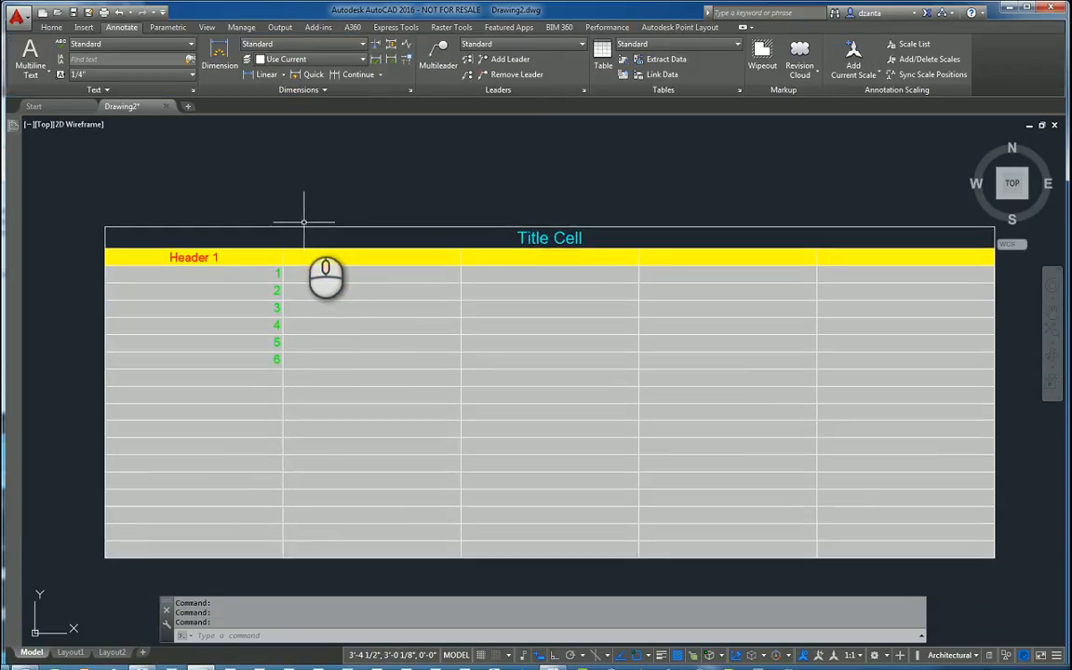
click(305, 226)
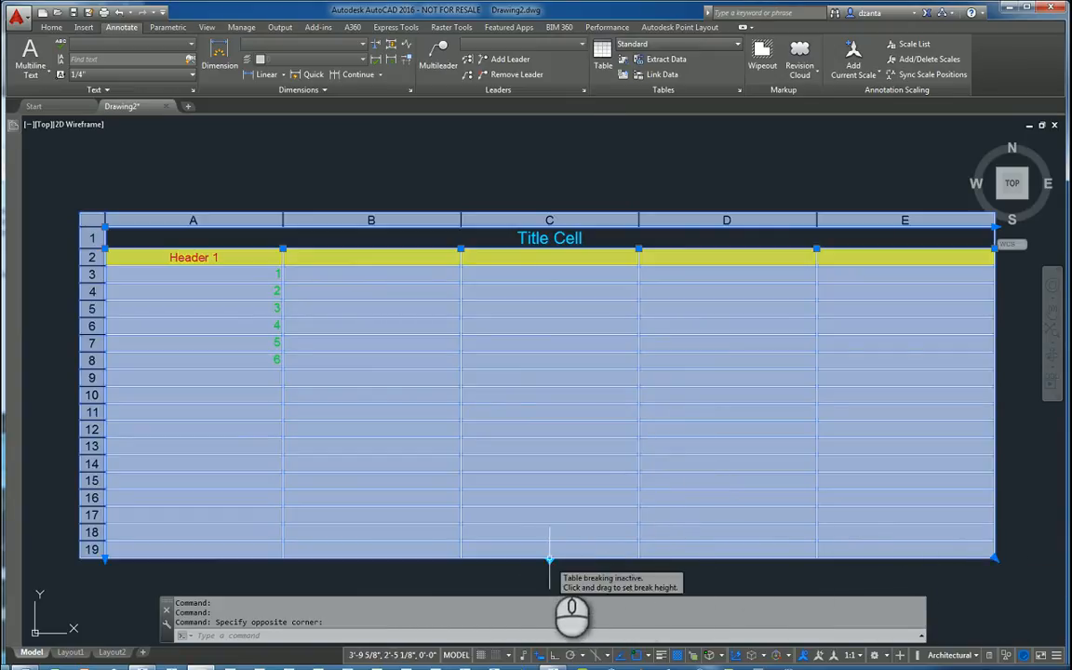
click(282, 249)
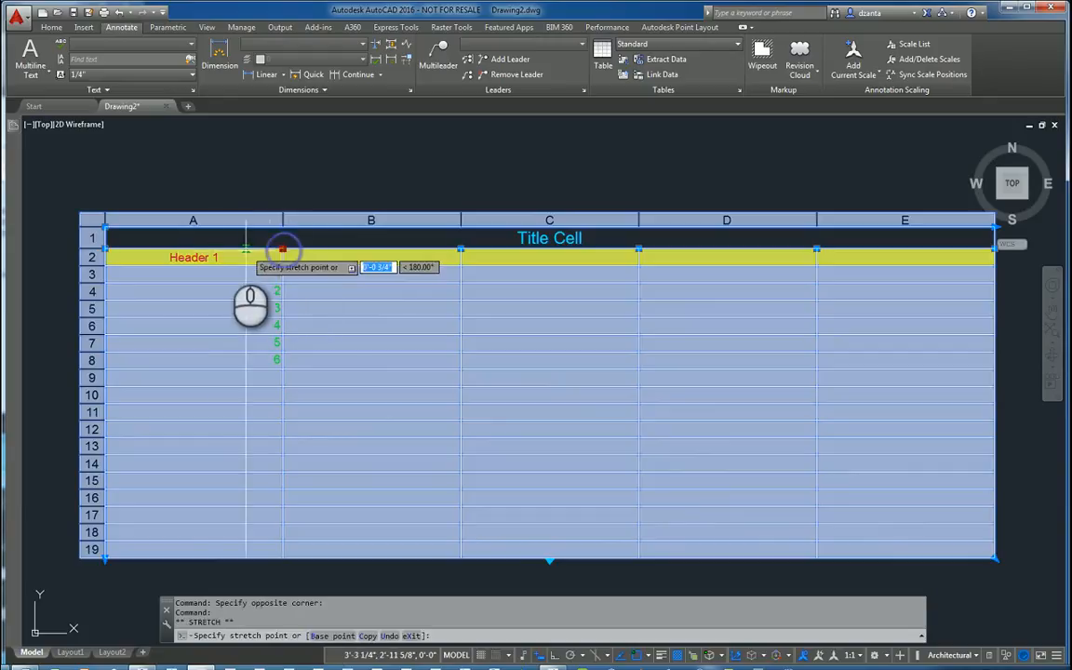
click(194, 248)
click(461, 248)
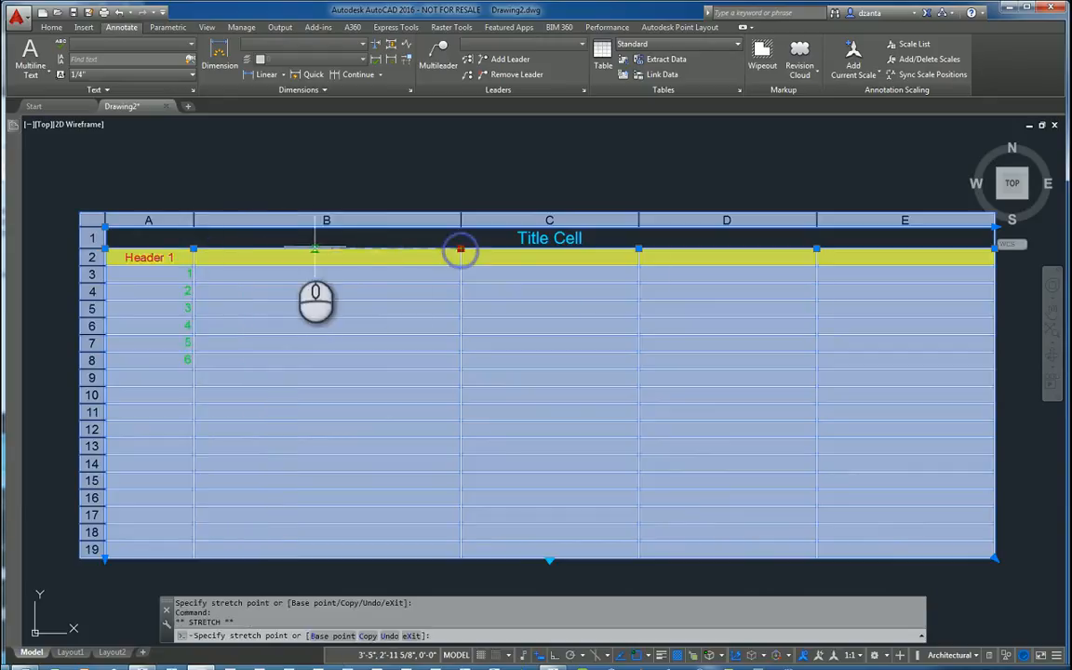
click(273, 248)
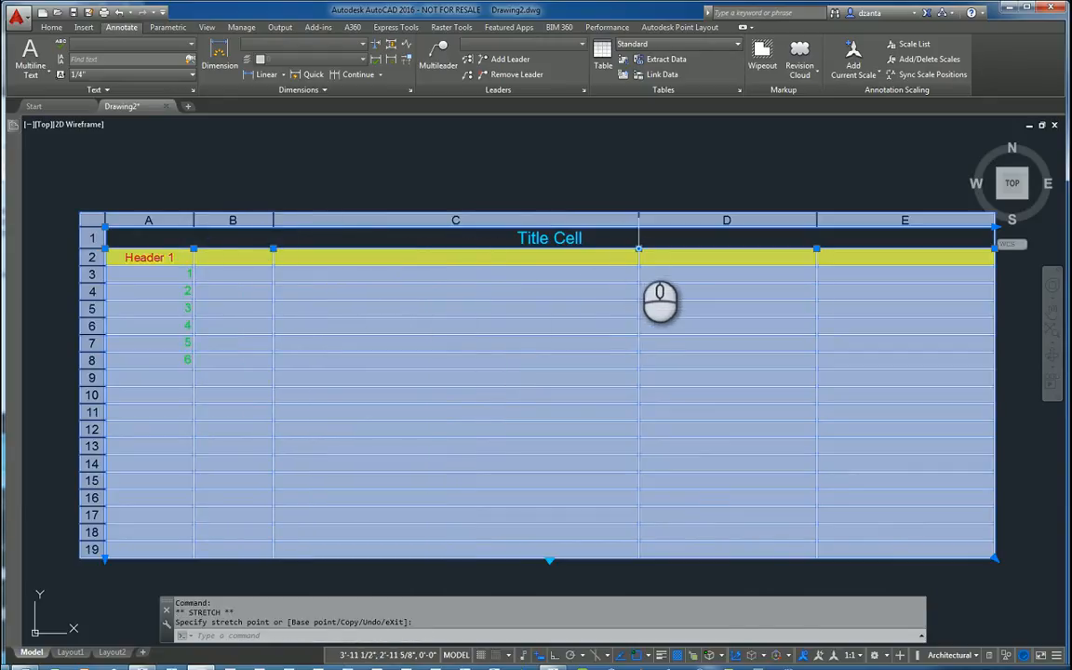
Step: Narrow columns C, D and E by moving their dividing lines and the table's outer edge toward column A, and deselect the table
click(638, 248)
click(387, 249)
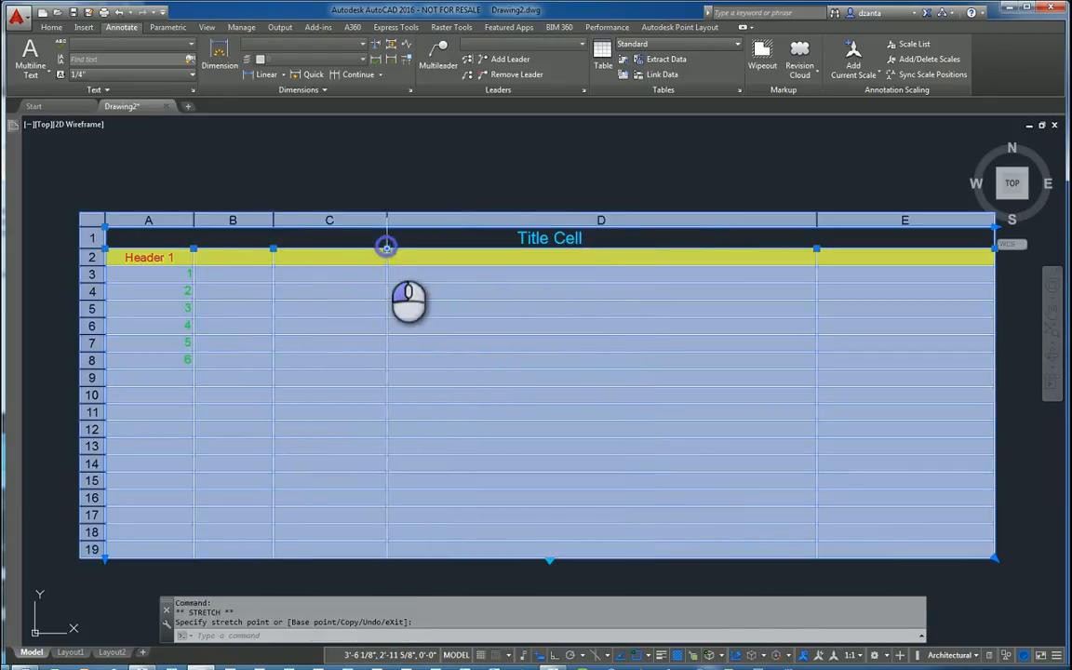
click(816, 249)
click(577, 250)
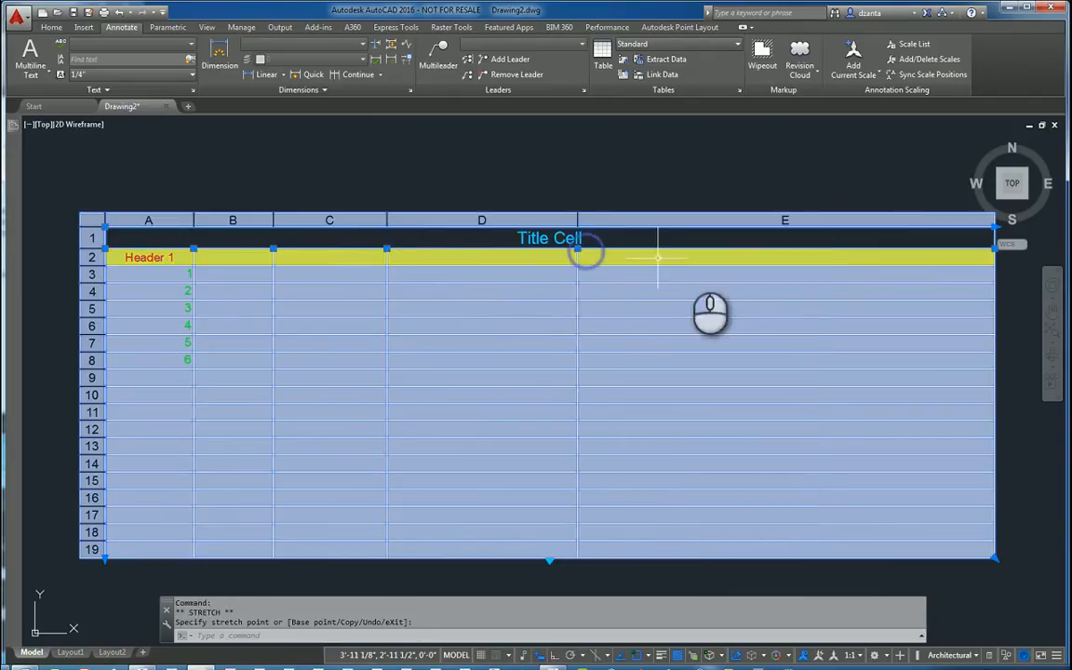
click(994, 249)
click(650, 249)
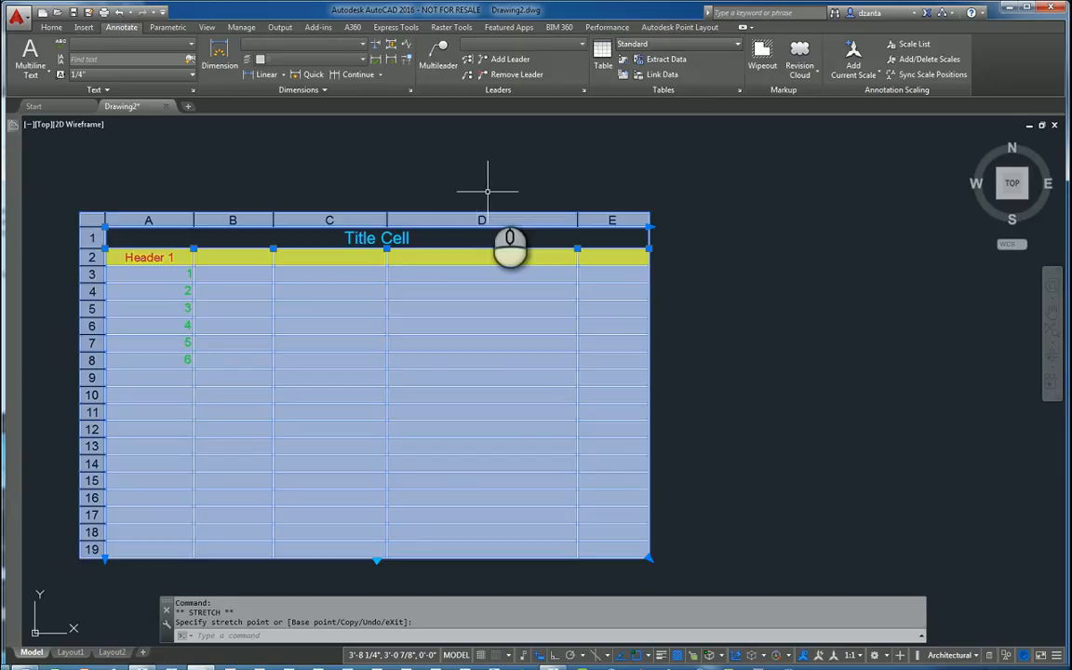
key(Escape)
Step: Try to recolor the number in cell A3 to 242,103,34 without selecting its text
click(165, 269)
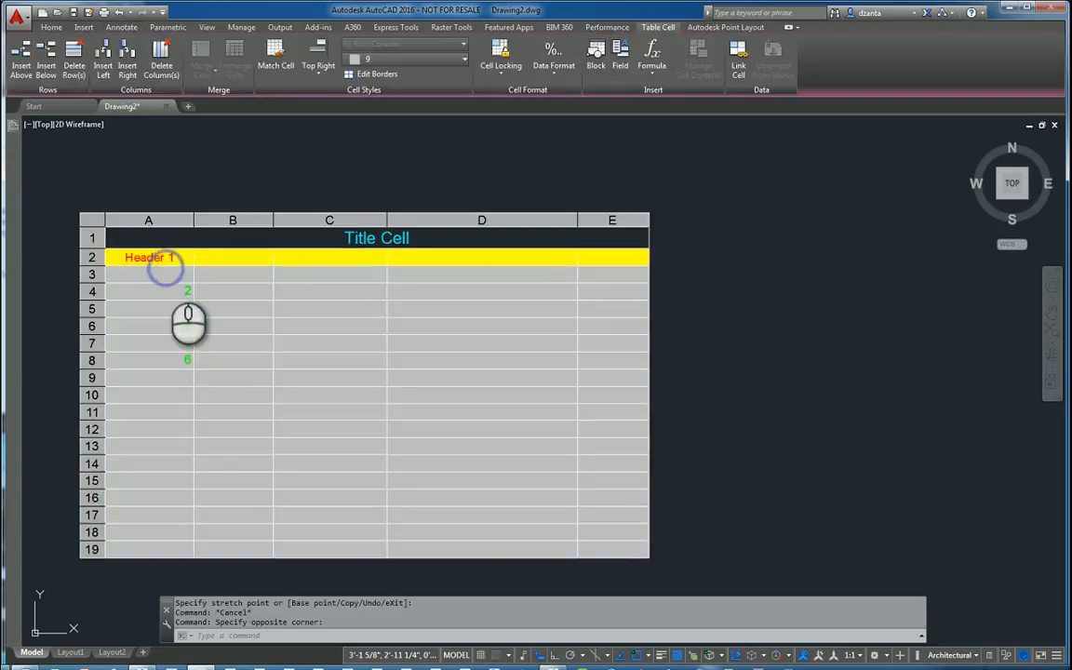
double_click(168, 272)
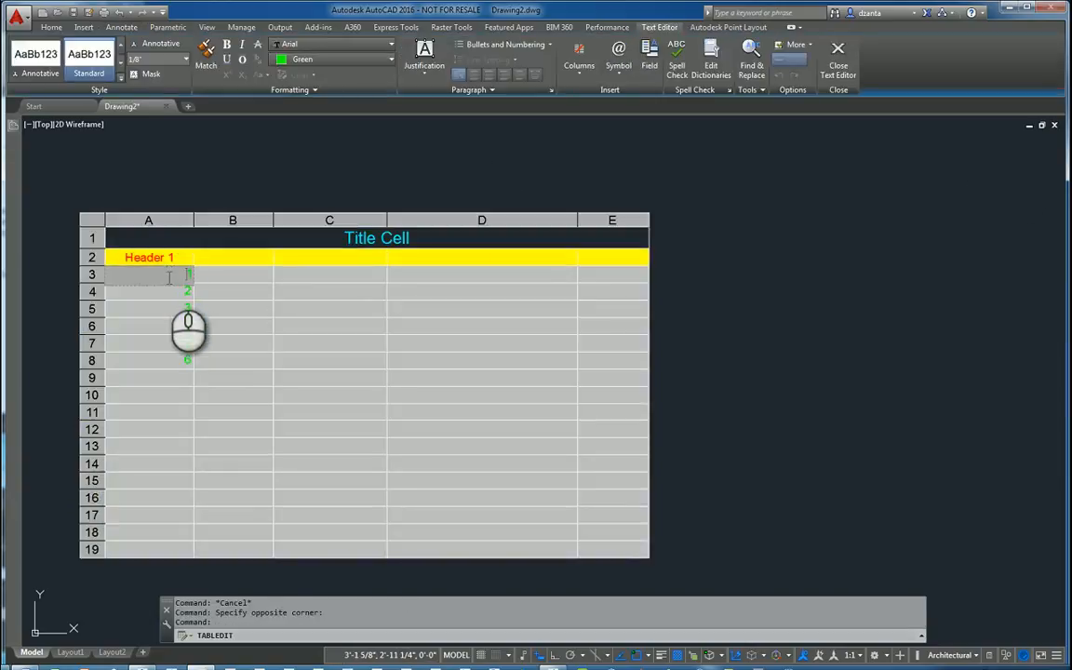
click(318, 59)
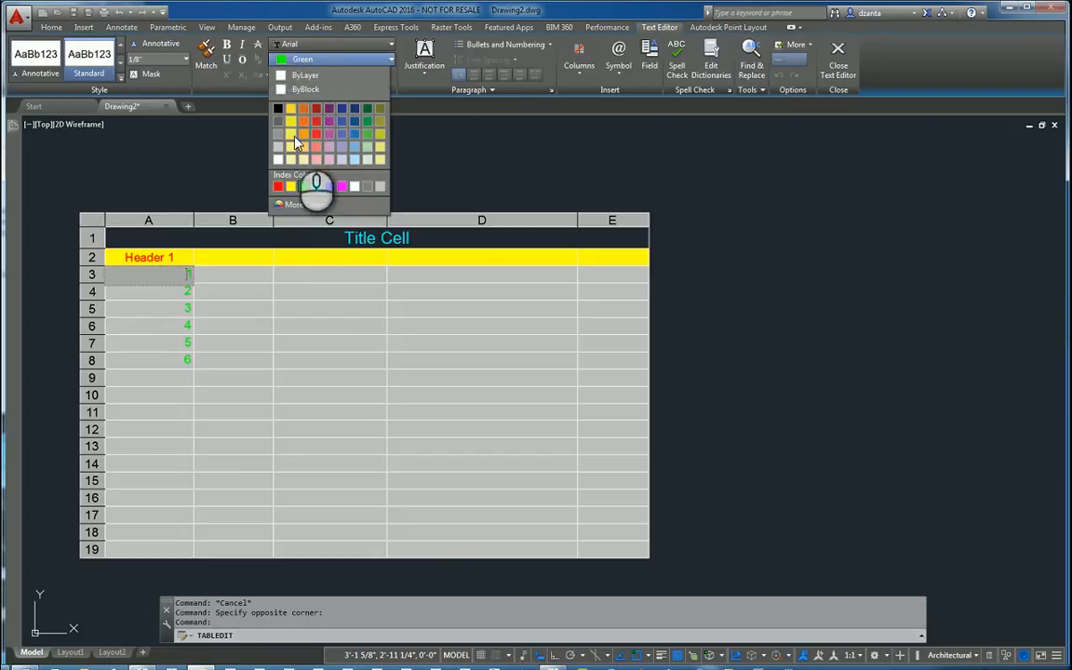
click(307, 127)
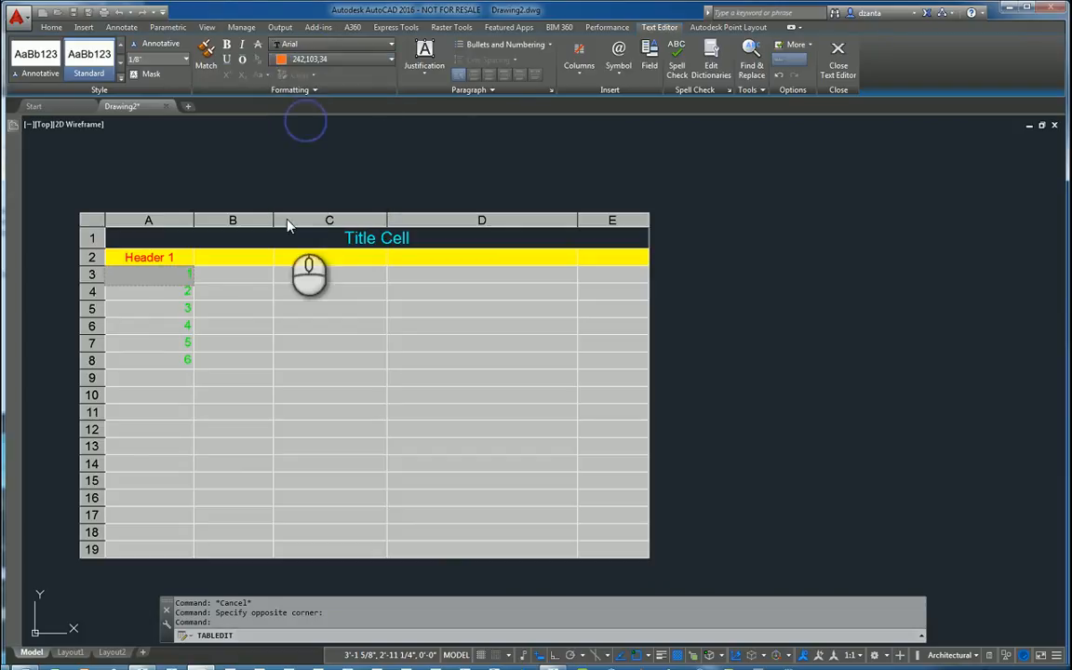
click(279, 169)
Step: Select the number 1 in cell A3 and set its text color to orange 248,153,30
double_click(180, 272)
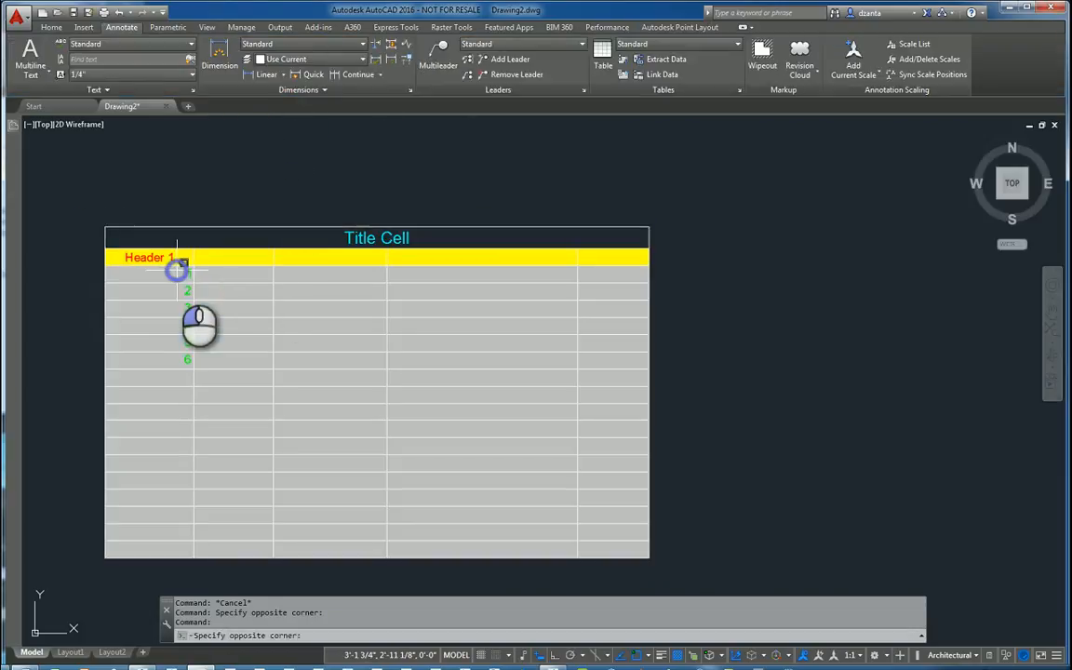
double_click(187, 273)
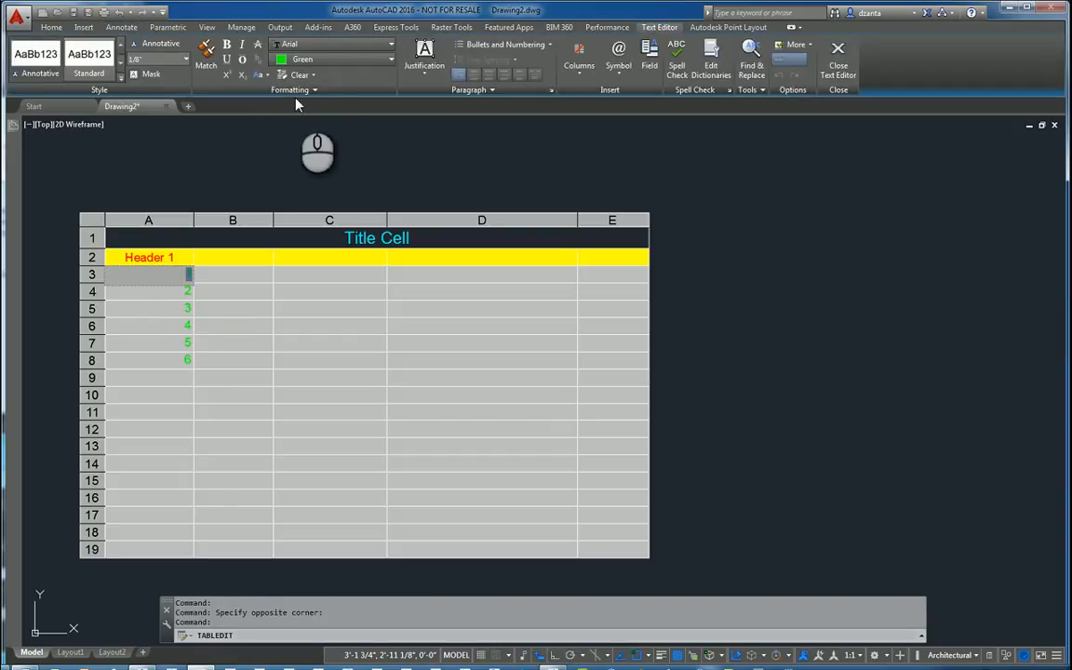
click(319, 60)
click(303, 136)
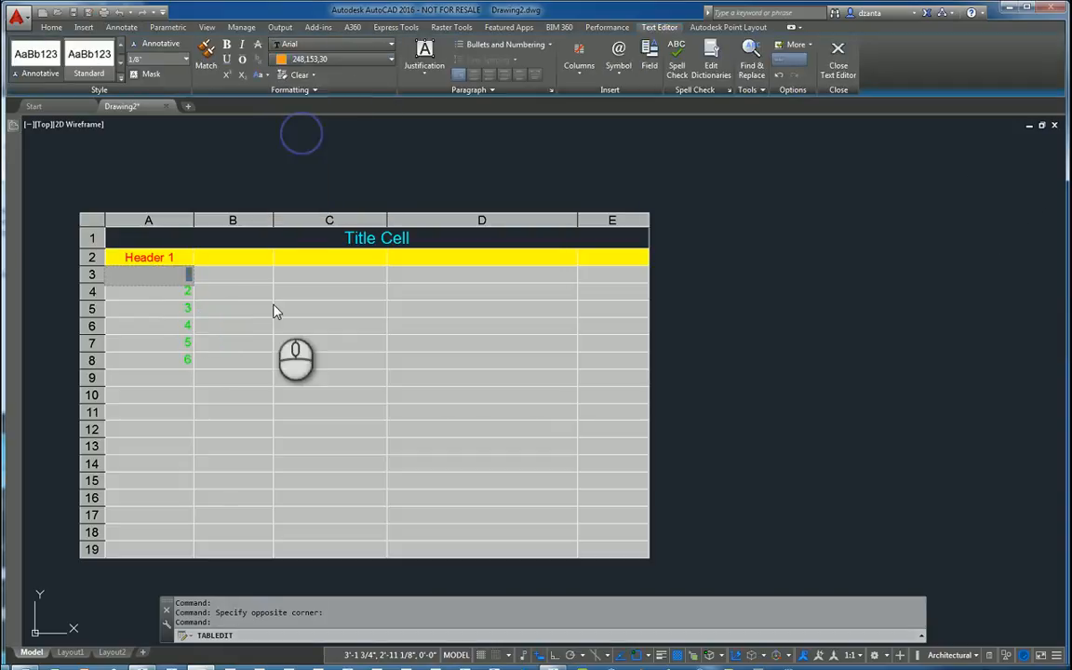
click(264, 175)
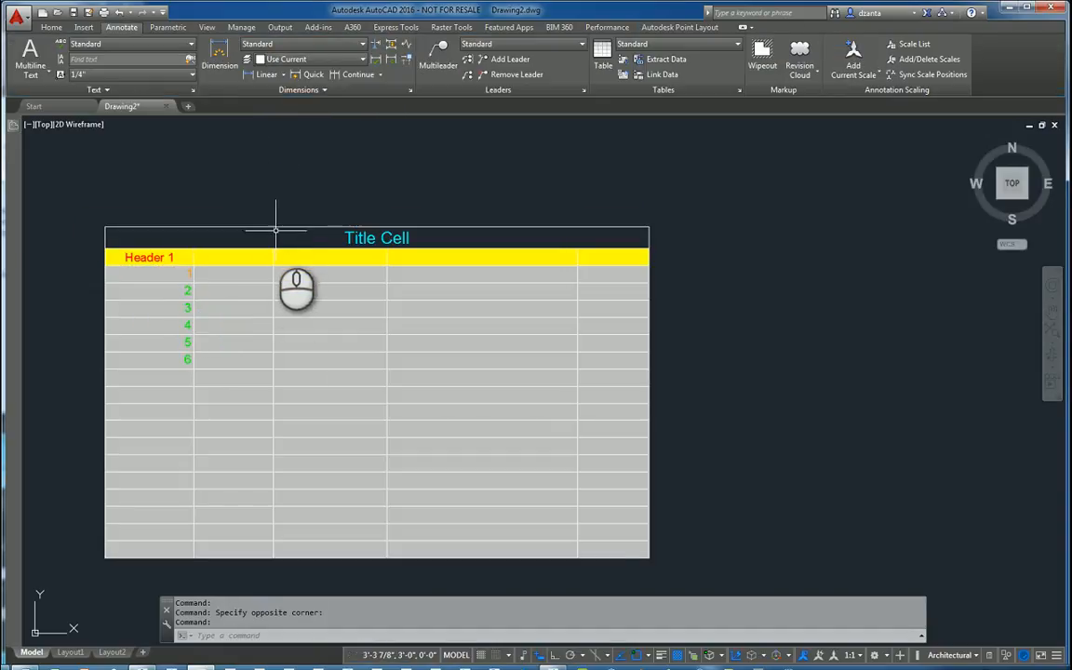
Step: Merge the empty cells B5 through C8 into a single cell with Merge All, and deselect the table
double_click(264, 277)
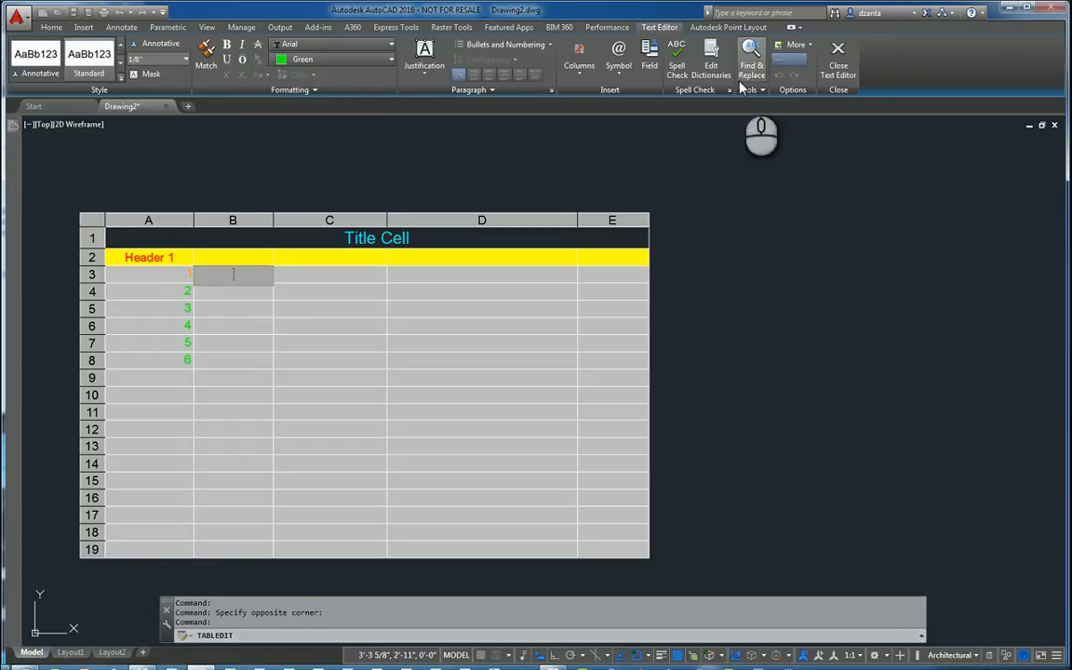
click(333, 177)
drag(305, 355, 261, 315)
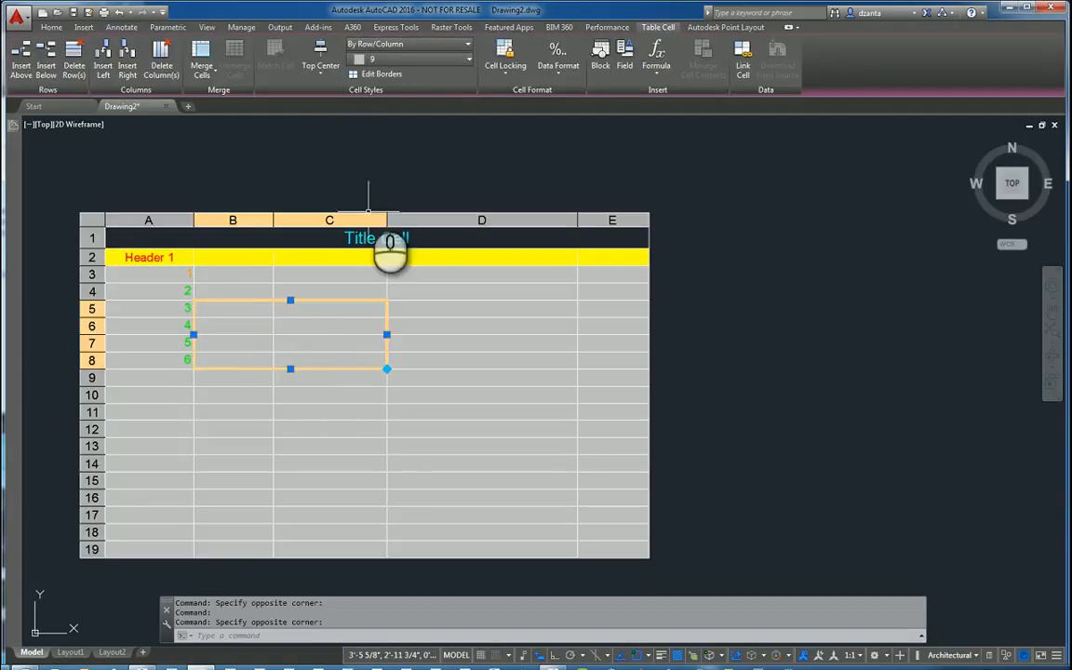
click(216, 77)
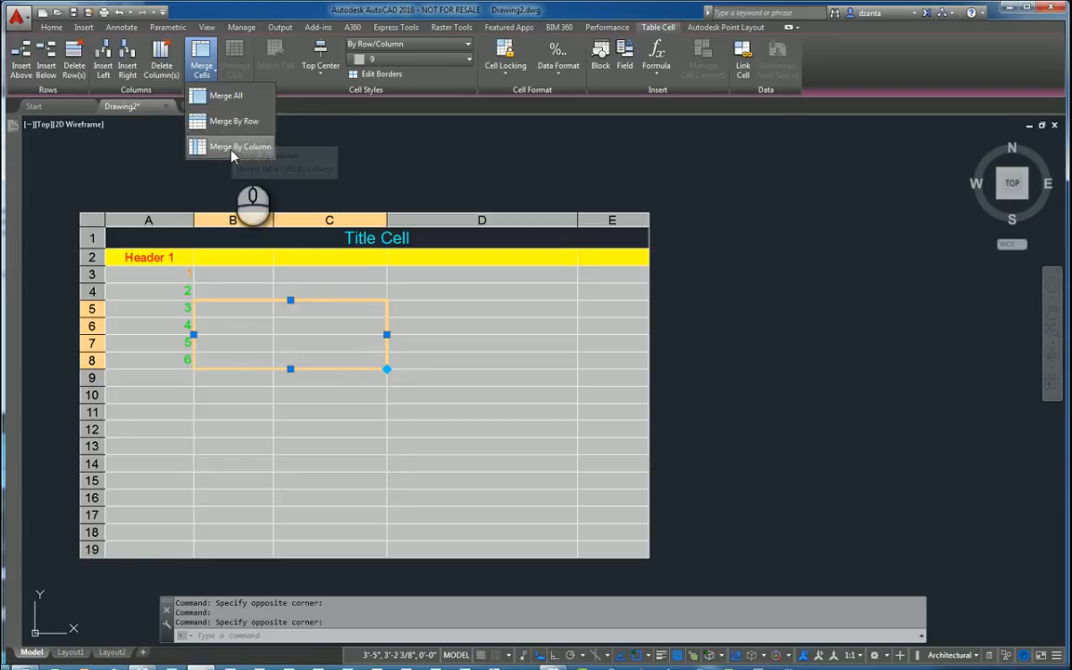
click(227, 97)
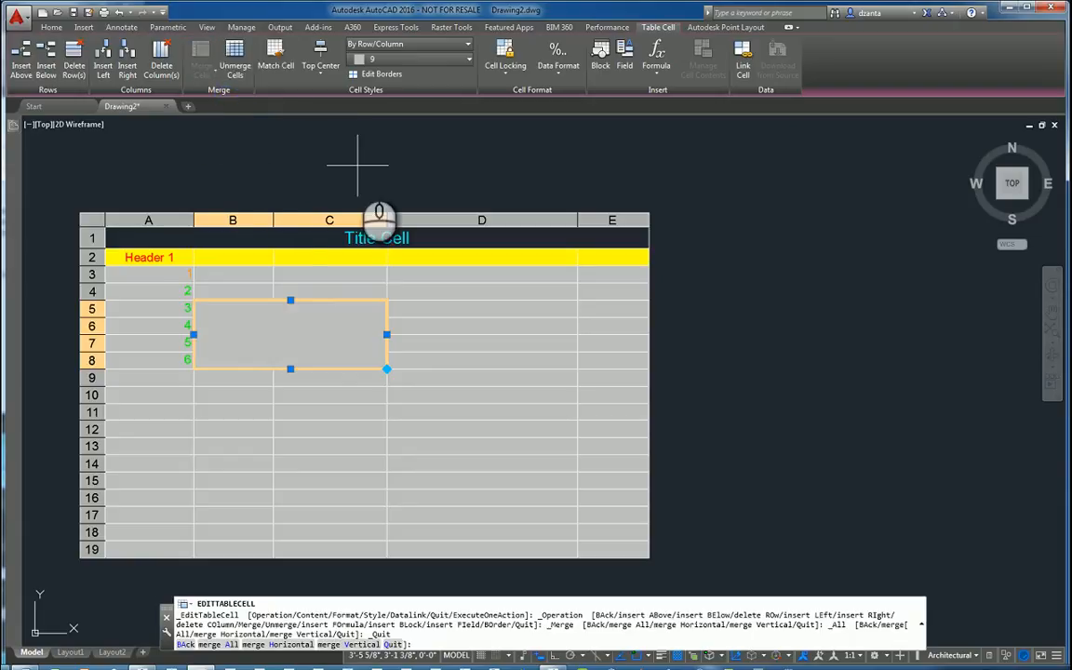
key(Escape)
key(Escape)
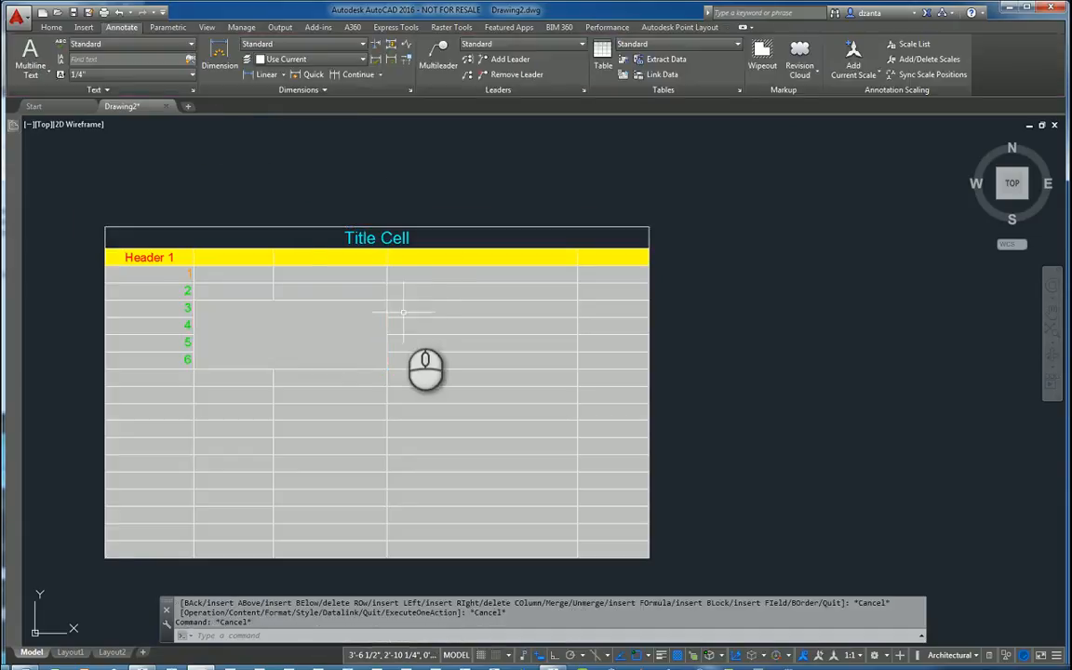
click(403, 318)
double_click(462, 322)
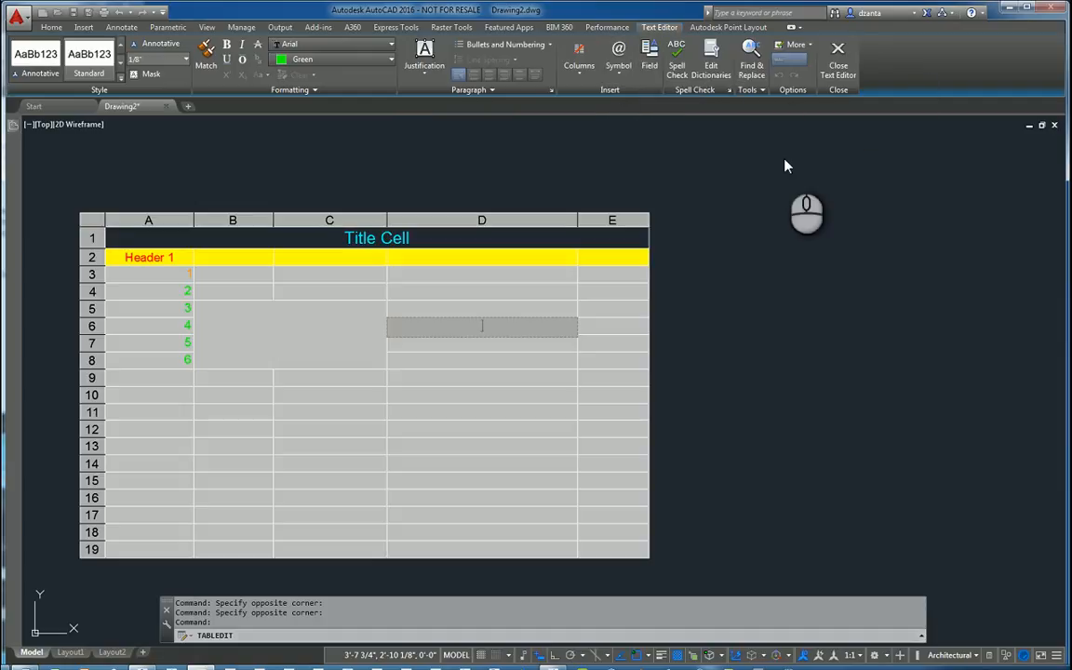
key(Escape)
key(Escape)
scroll(699, 276, down, 2)
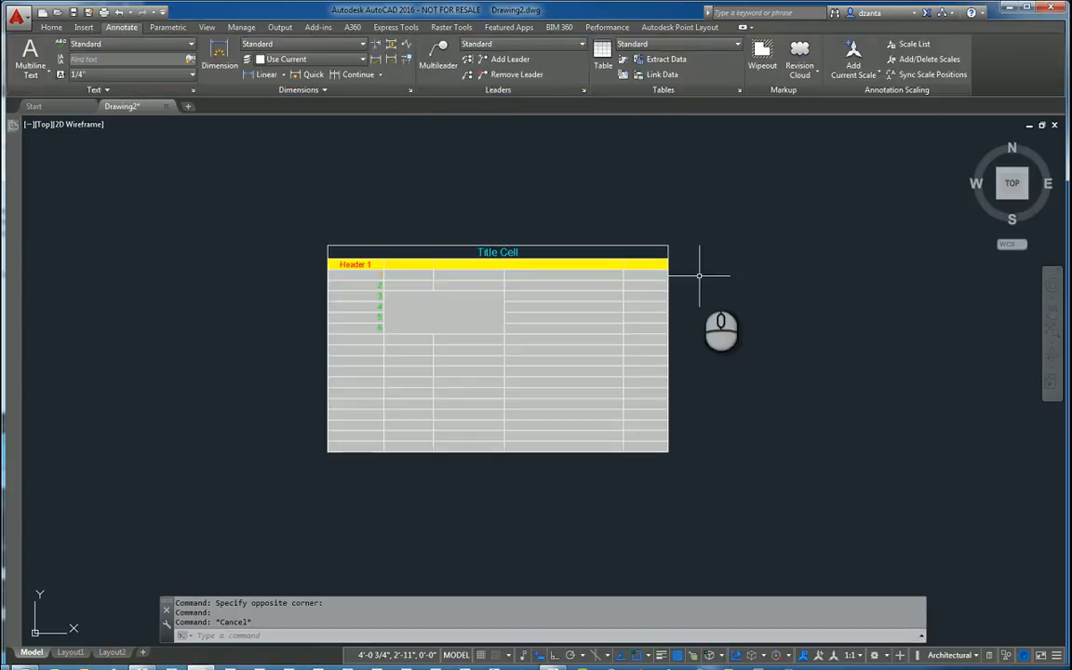